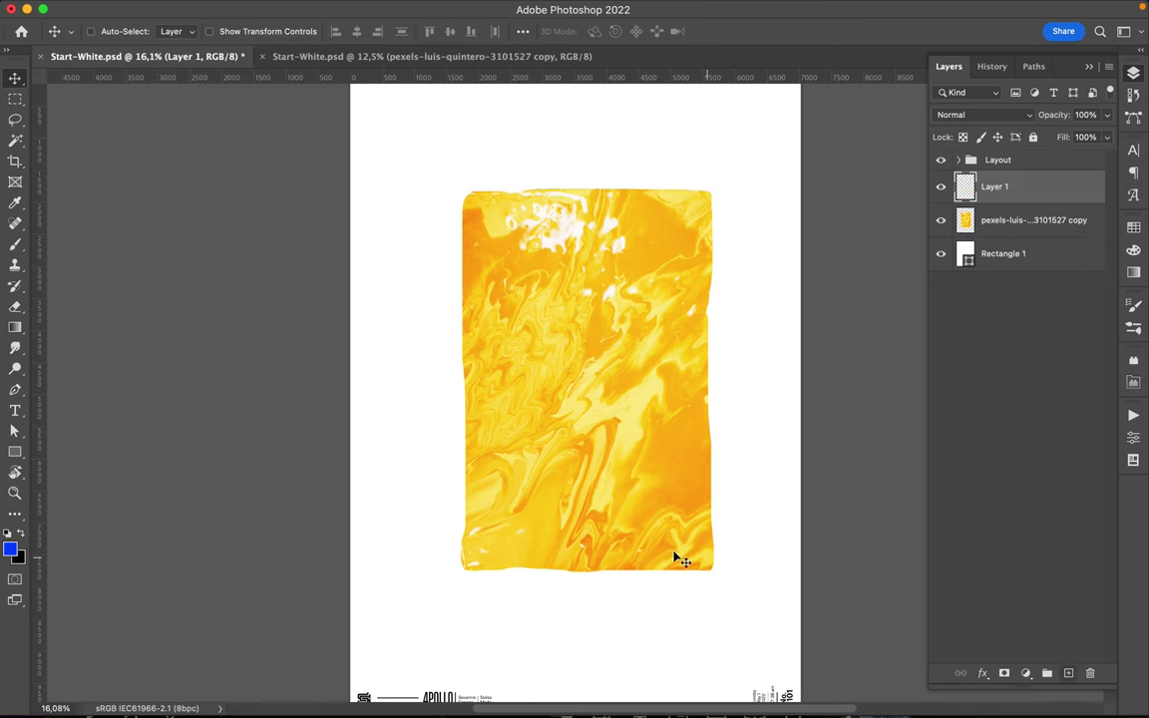
- Enlarge the brush to about 380 px and paint a curved blue vertical stroke left of the image
right_click(638, 245)
drag(751, 276, 795, 276)
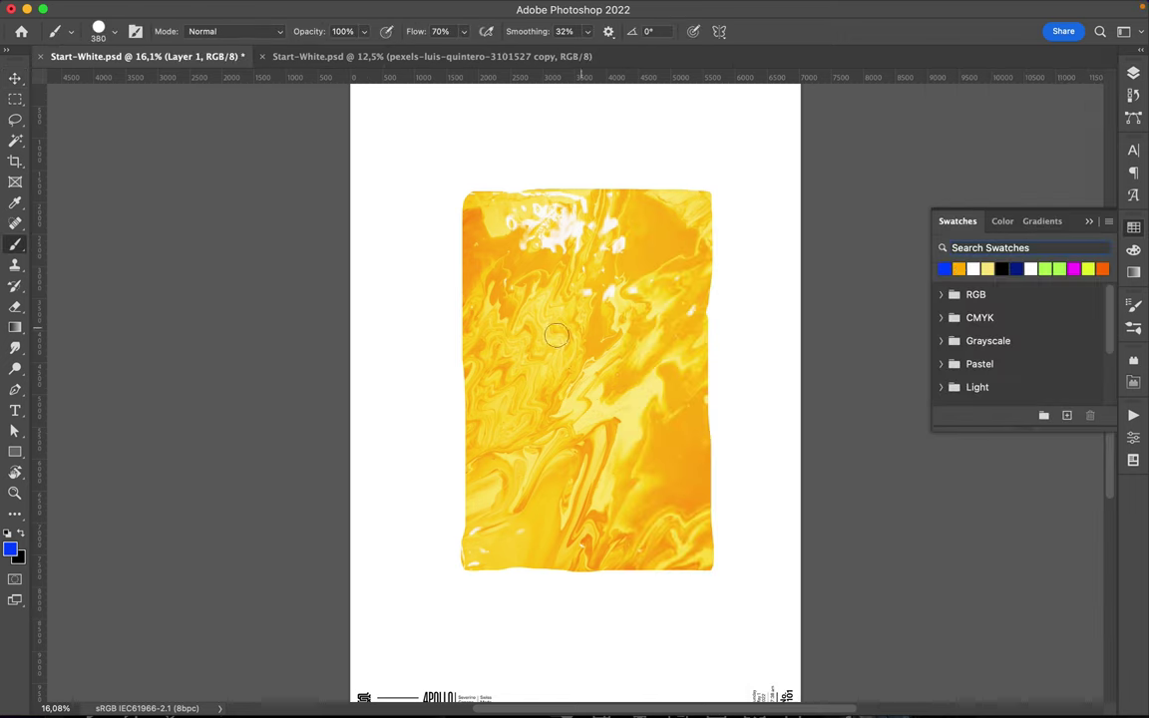
click(1134, 72)
drag(442, 202, 461, 327)
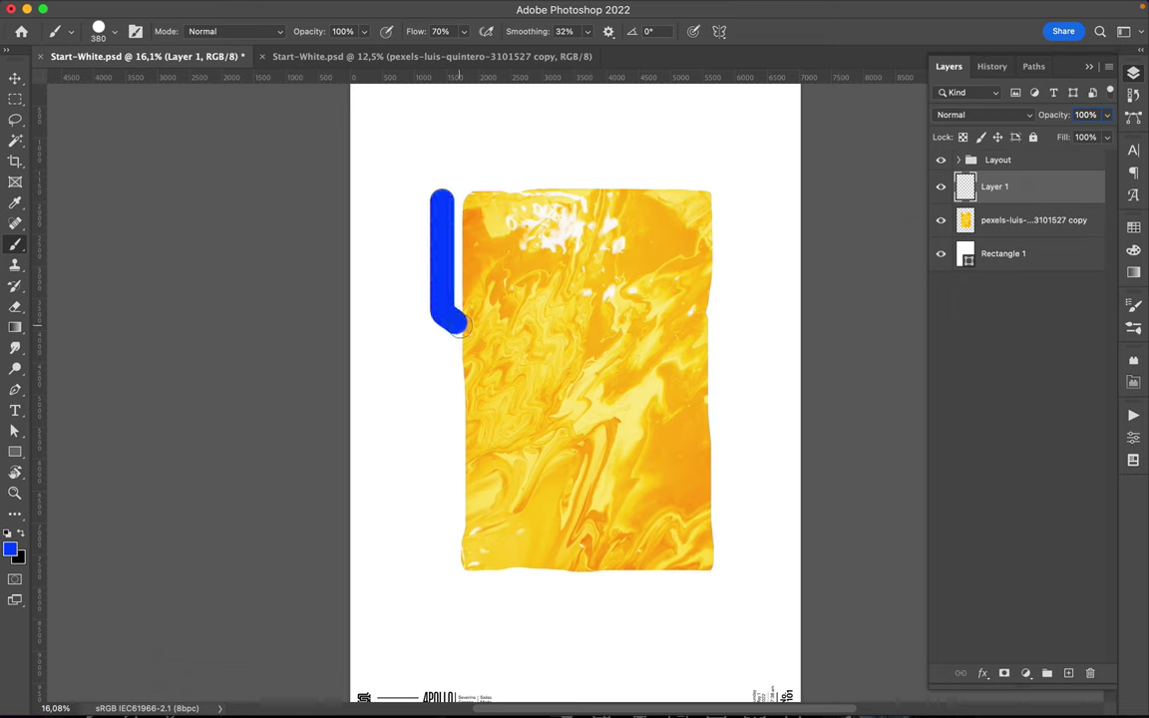
key(ctrl+t)
key(Escape)
key(ctrl+z)
drag(429, 206, 435, 354)
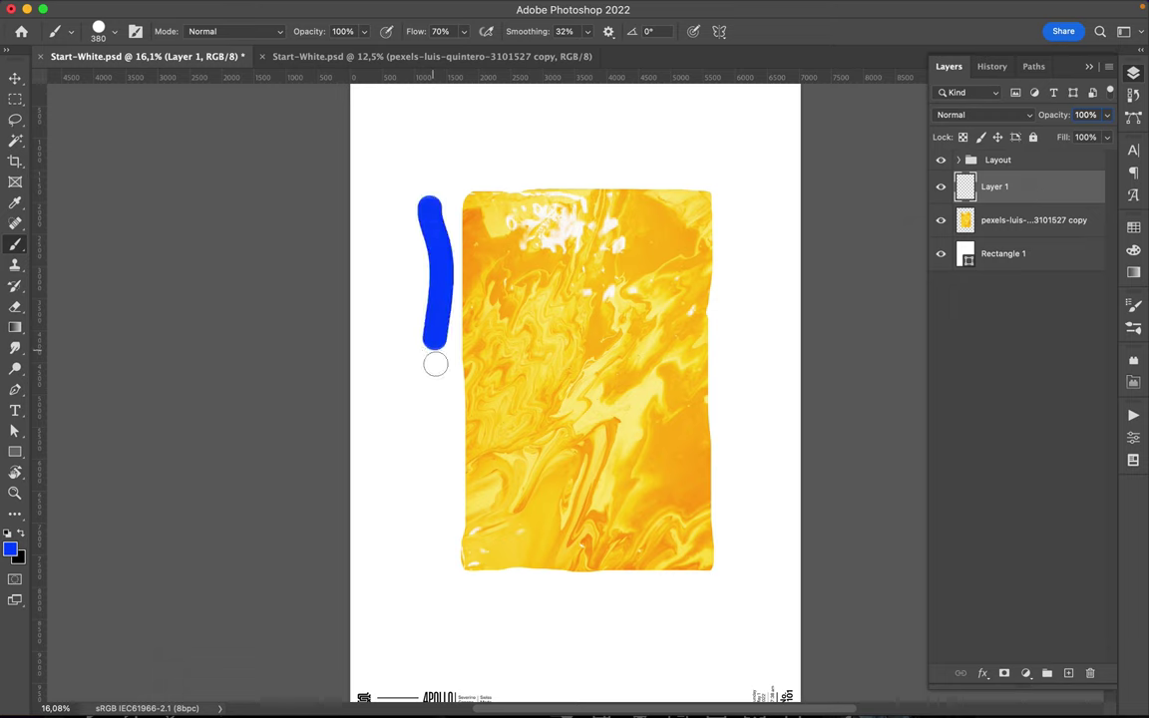
- Paint two short blue dashes at the image's lower right
drag(686, 480, 722, 481)
drag(680, 520, 739, 528)
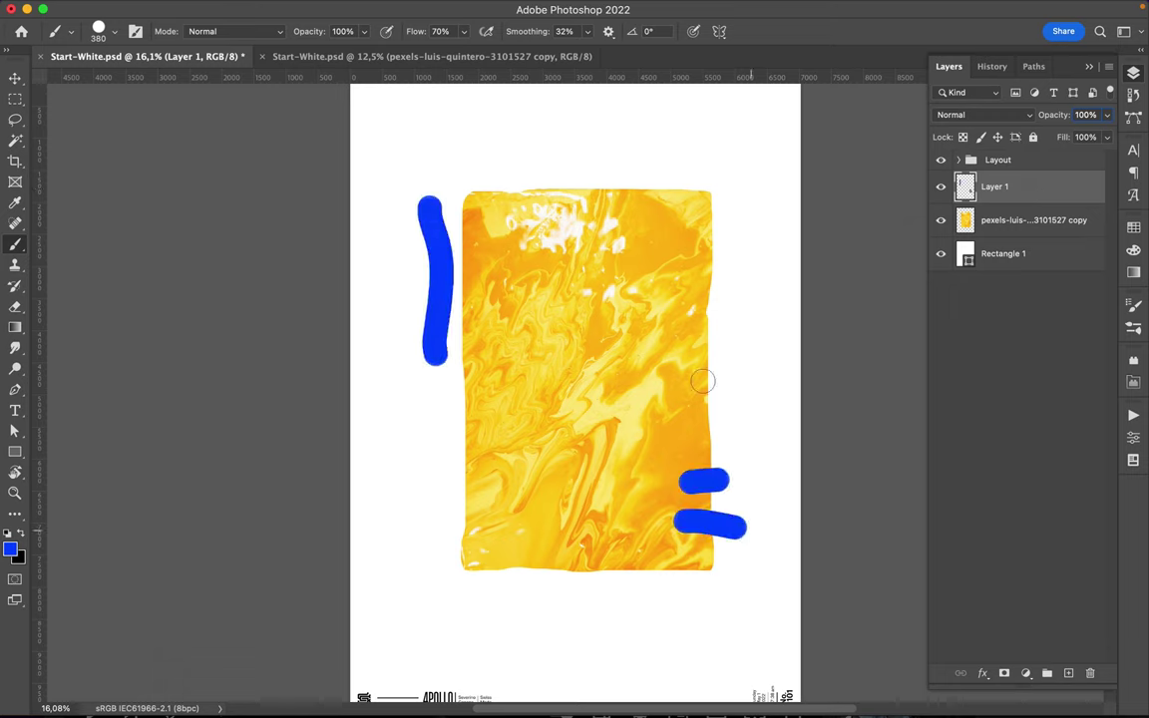
scroll(768, 150, down, 1)
mouse_move(733, 161)
mouse_down()
mouse_move(721, 397)
mouse_move(709, 269)
mouse_move(708, 424)
mouse_move(721, 289)
mouse_move(722, 401)
mouse_up()
key(ctrl+z)
key(ctrl+z)
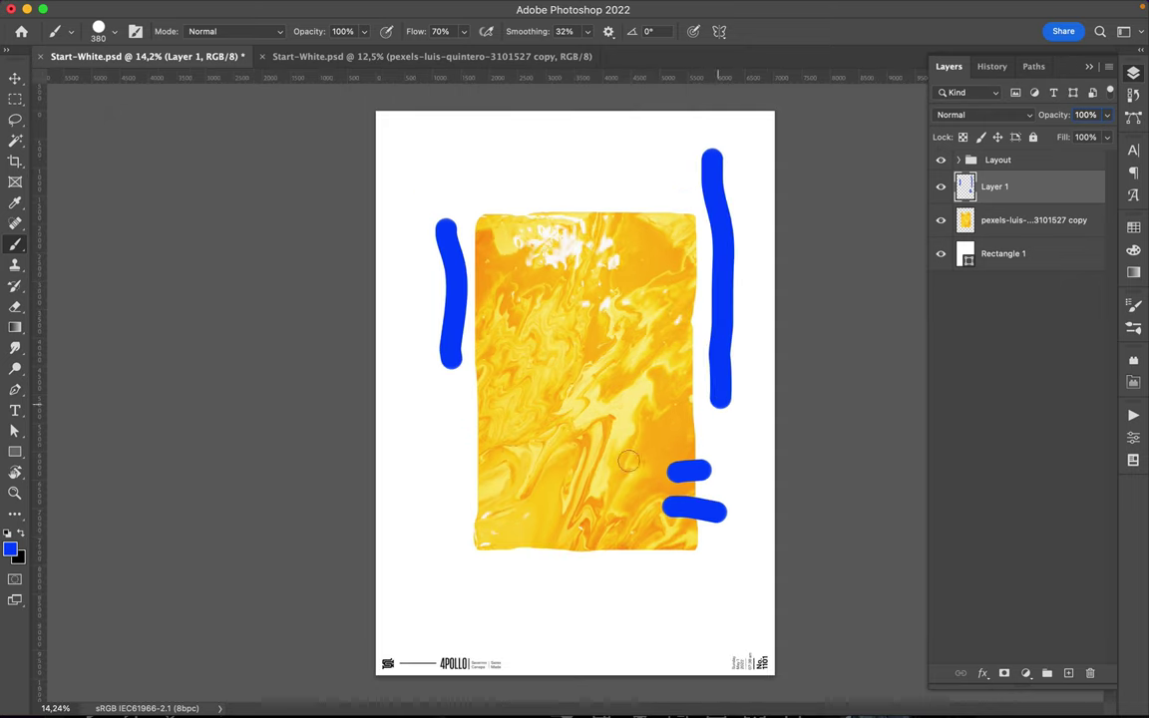
- Paint a blue ring at the lower left and diagonal strokes and a hook at the top left
drag(463, 489, 422, 566)
drag(440, 609, 467, 489)
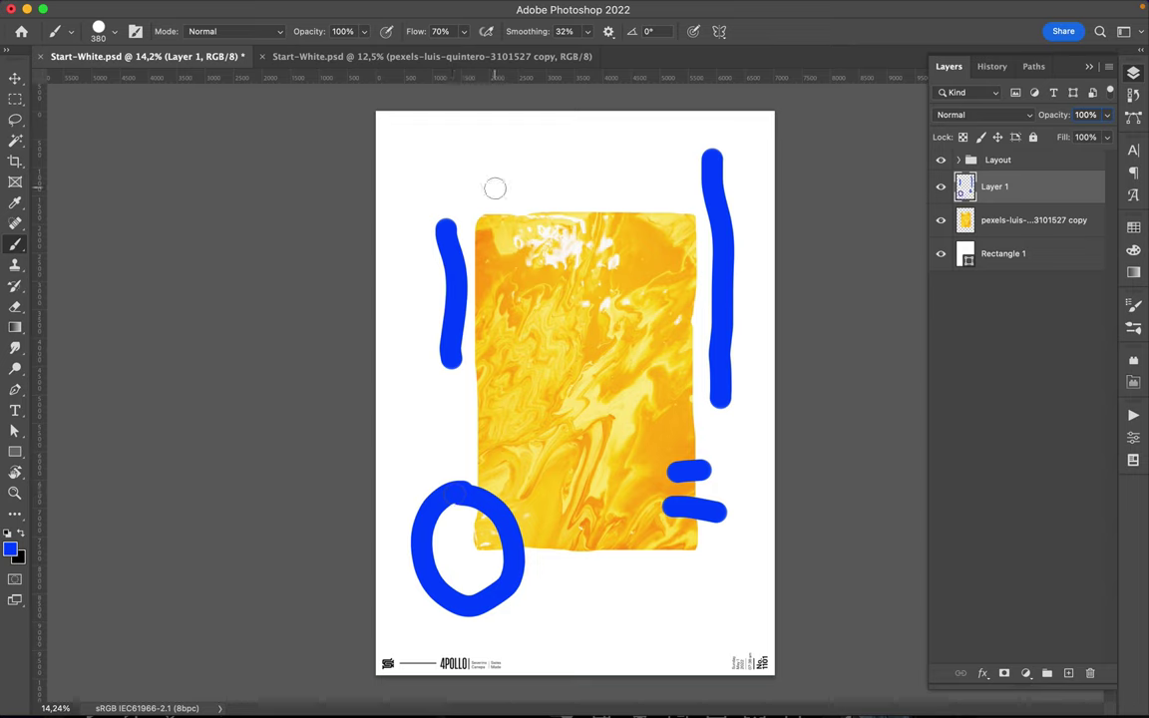
drag(413, 160, 467, 194)
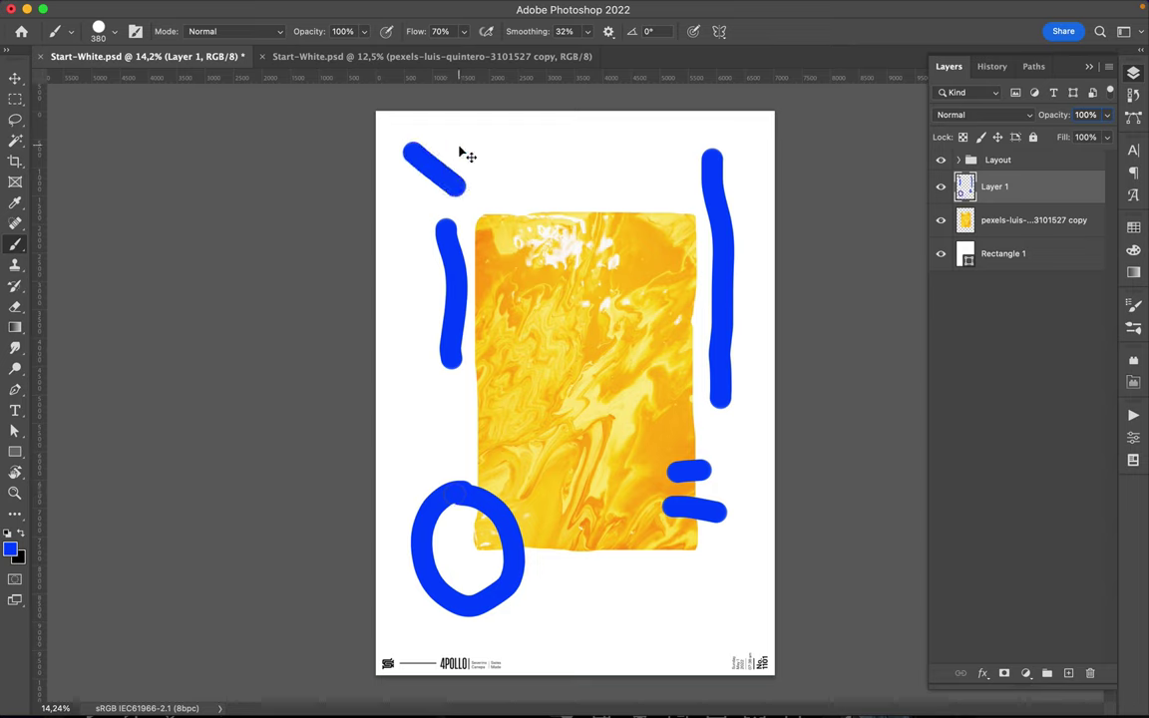
key(ctrl+z)
drag(409, 167, 463, 195)
drag(451, 144, 508, 229)
drag(506, 158, 519, 191)
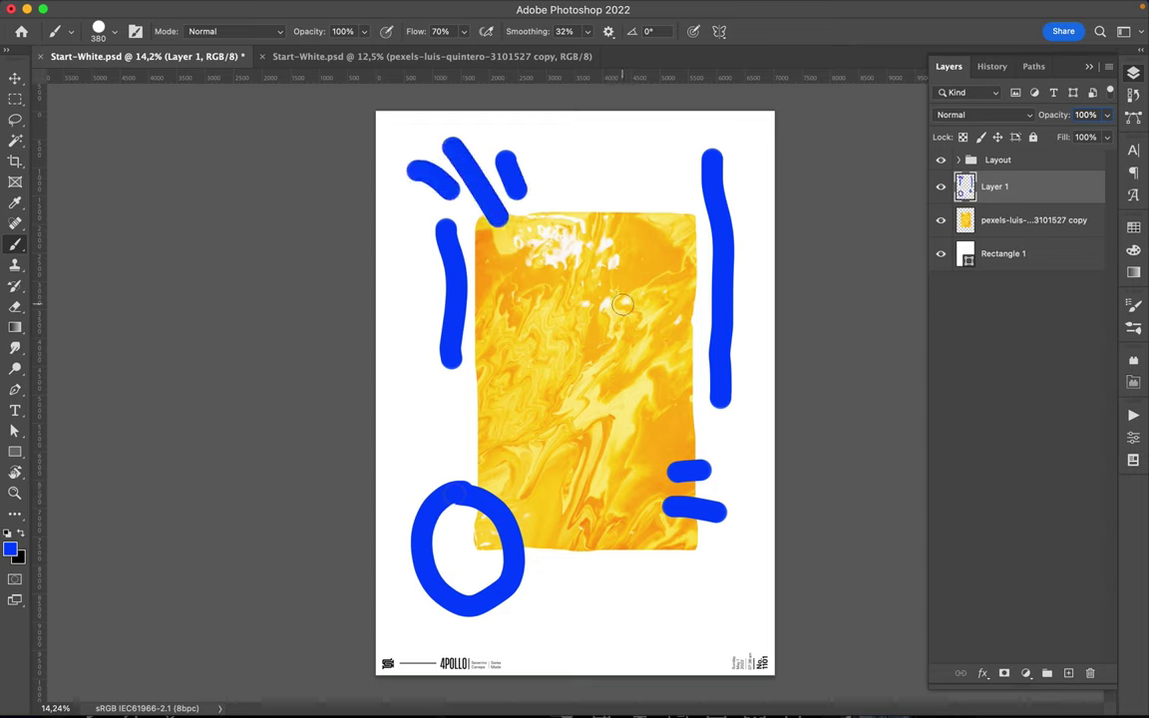
- Add more blue dashes and hooks around the image and ring, then add Layer 2
mouse_move(603, 231)
mouse_down()
mouse_move(650, 231)
mouse_move(666, 354)
mouse_up()
drag(504, 469, 536, 514)
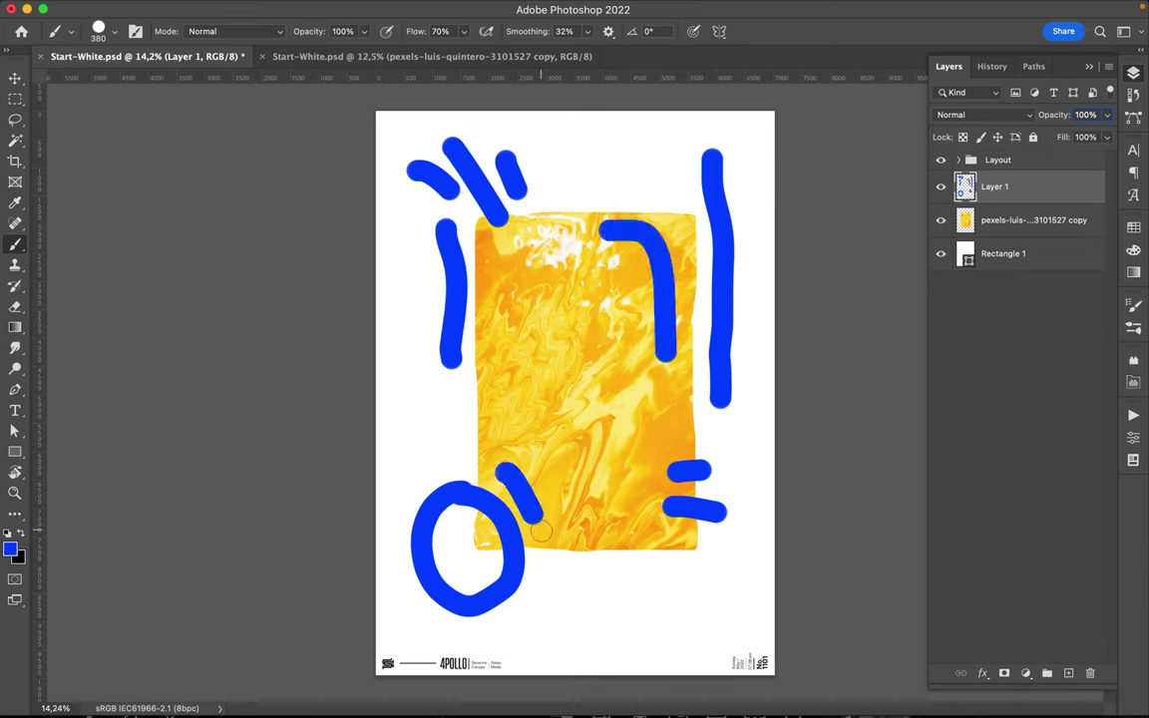
drag(397, 510, 432, 468)
drag(507, 619, 526, 601)
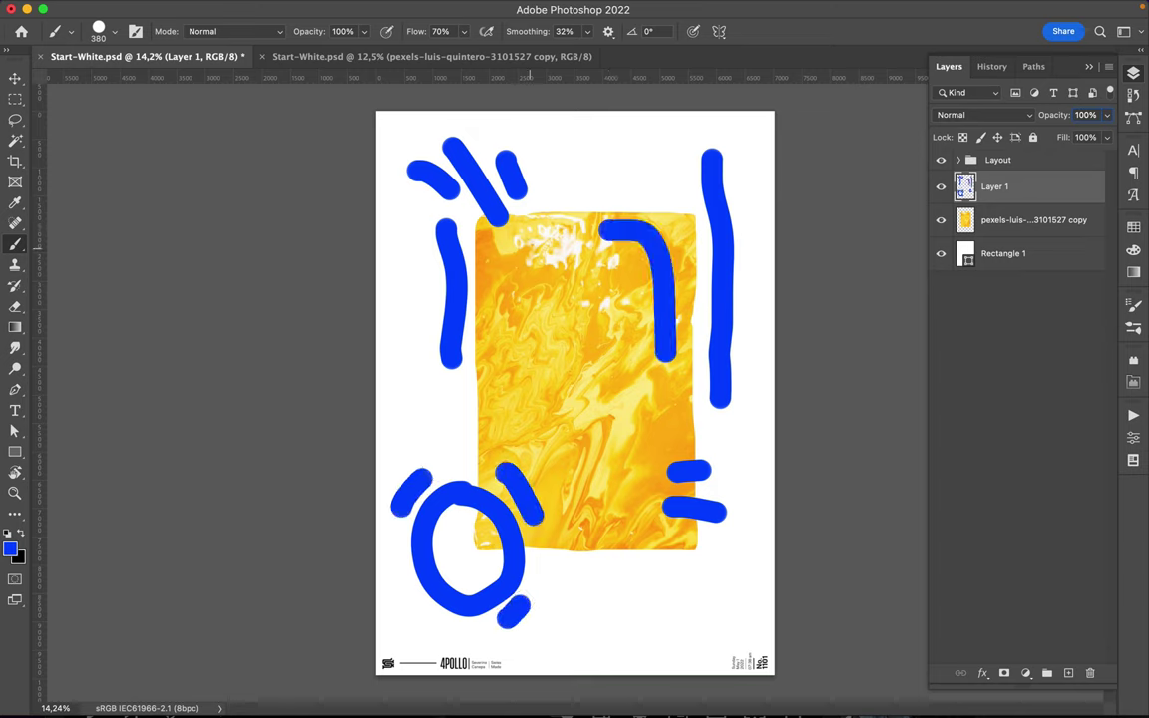
key(v)
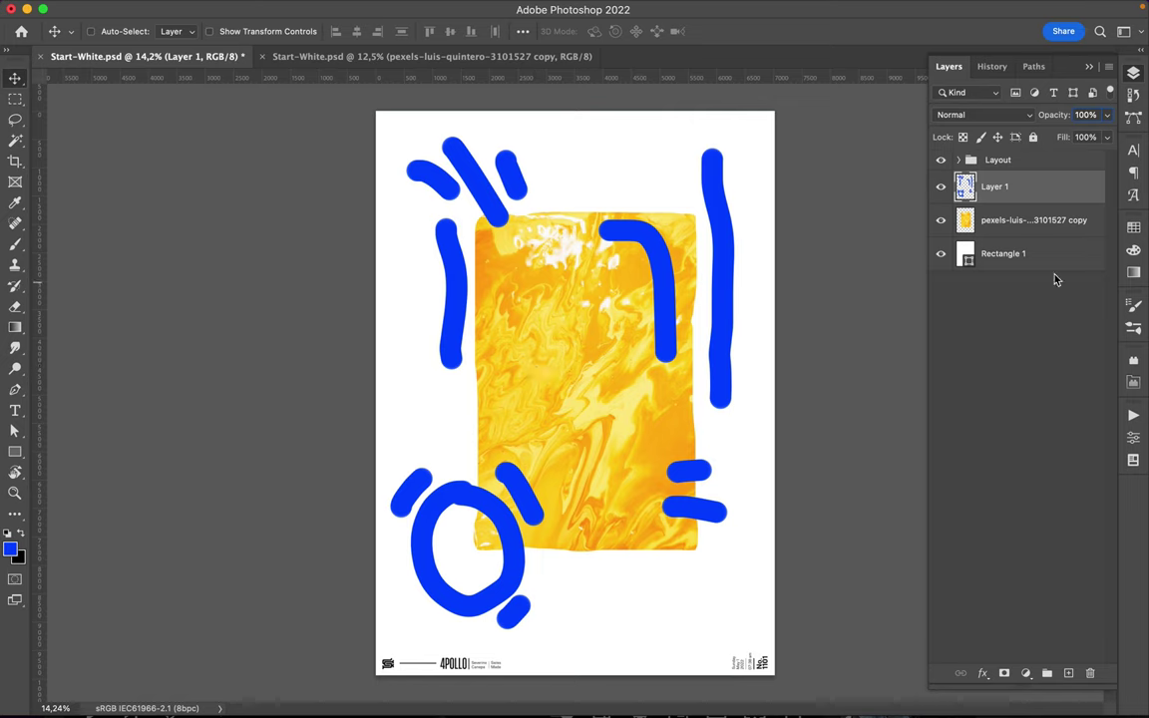
click(1068, 673)
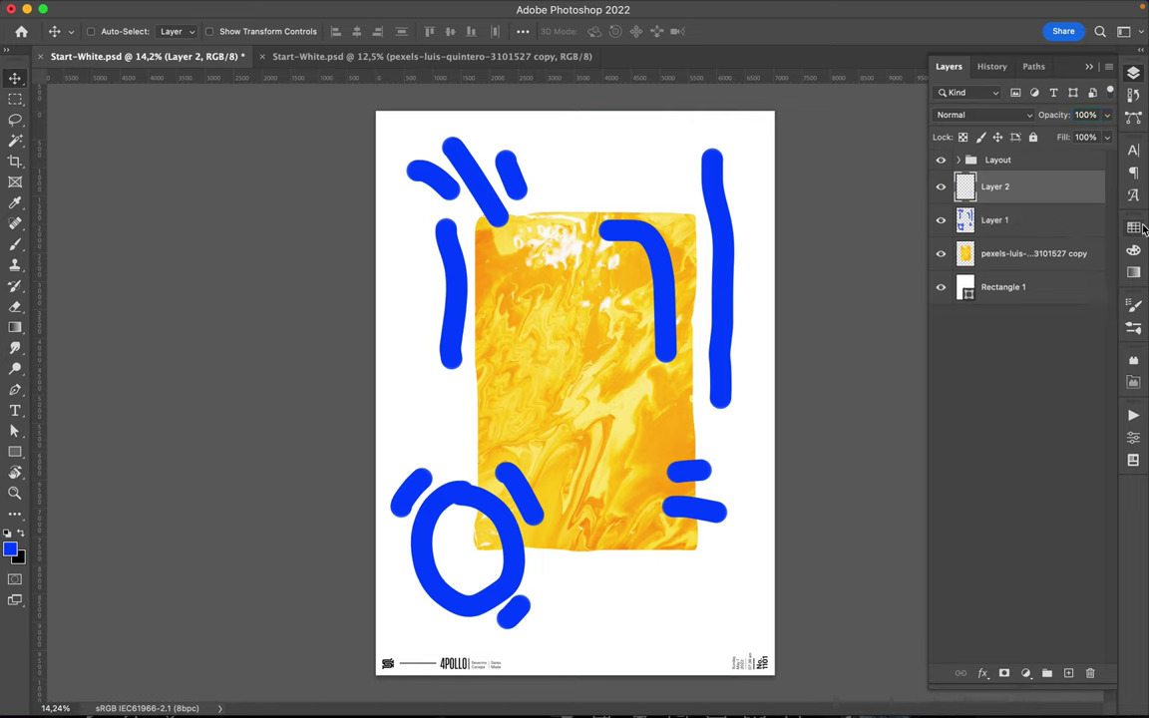
- Work on Layer 2 with the Brush tool set to 1400 px
click(1135, 228)
click(1133, 149)
right_click(648, 348)
click(615, 366)
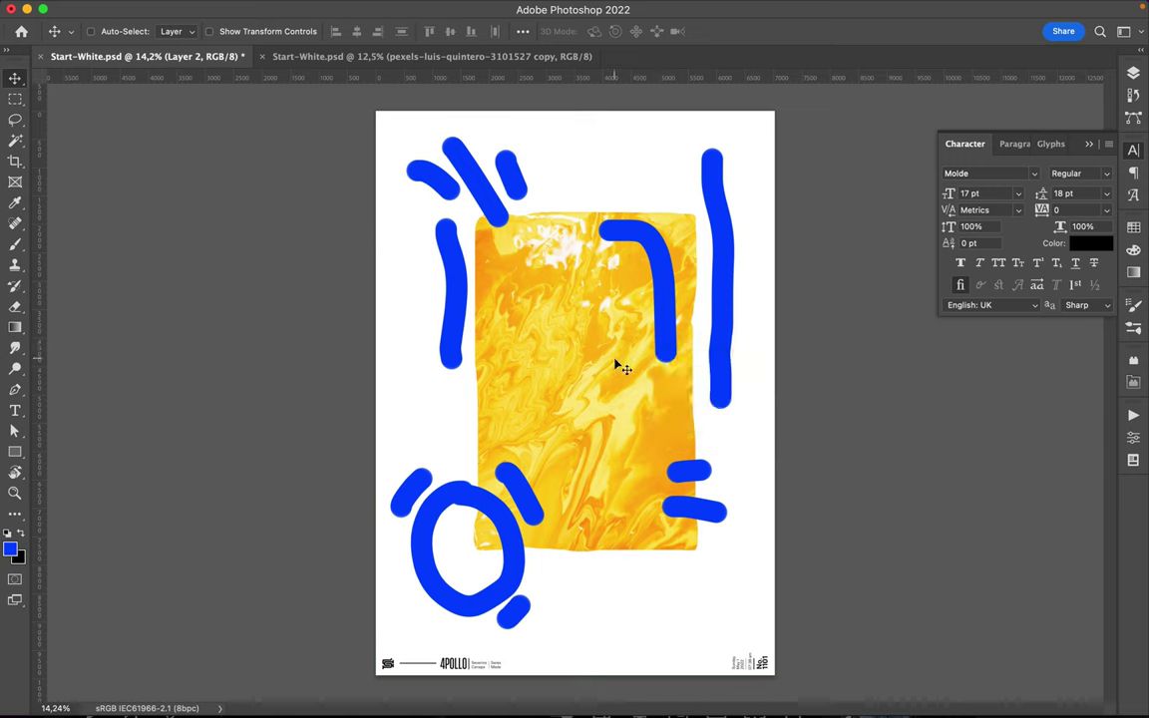
key(b)
right_click(616, 366)
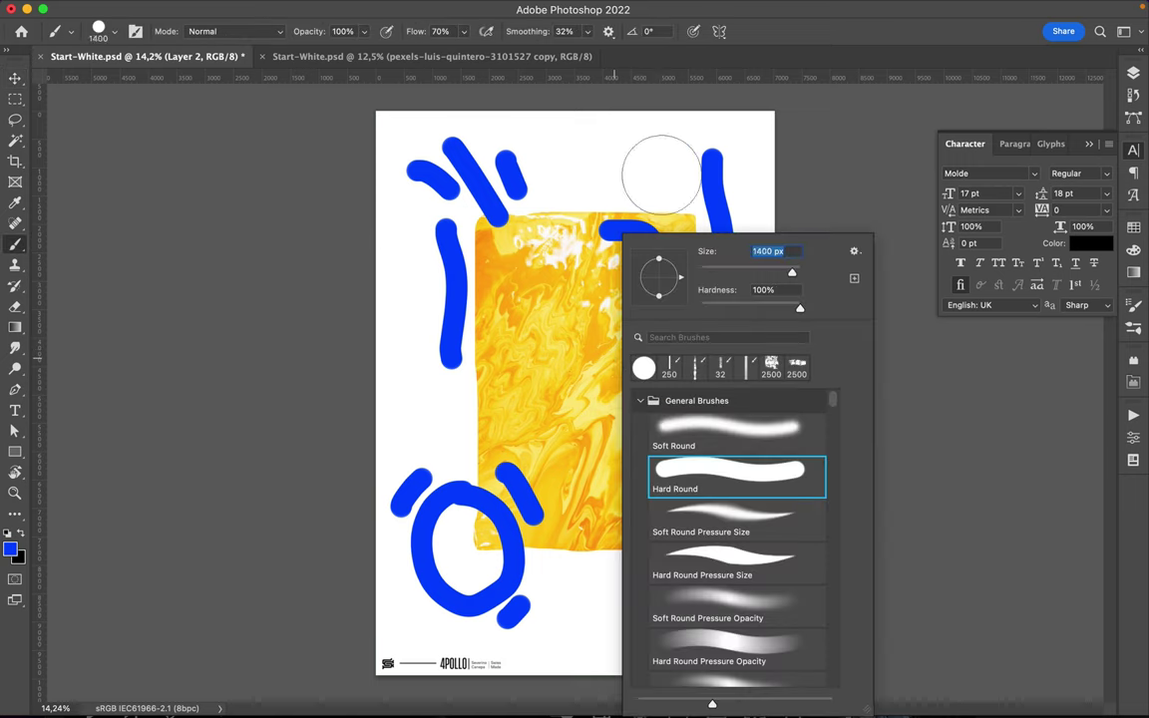
key(Return)
- Paint large blue blobs at the top, bottom and left edge, then add Layer 3
drag(636, 167, 564, 154)
drag(579, 571, 608, 664)
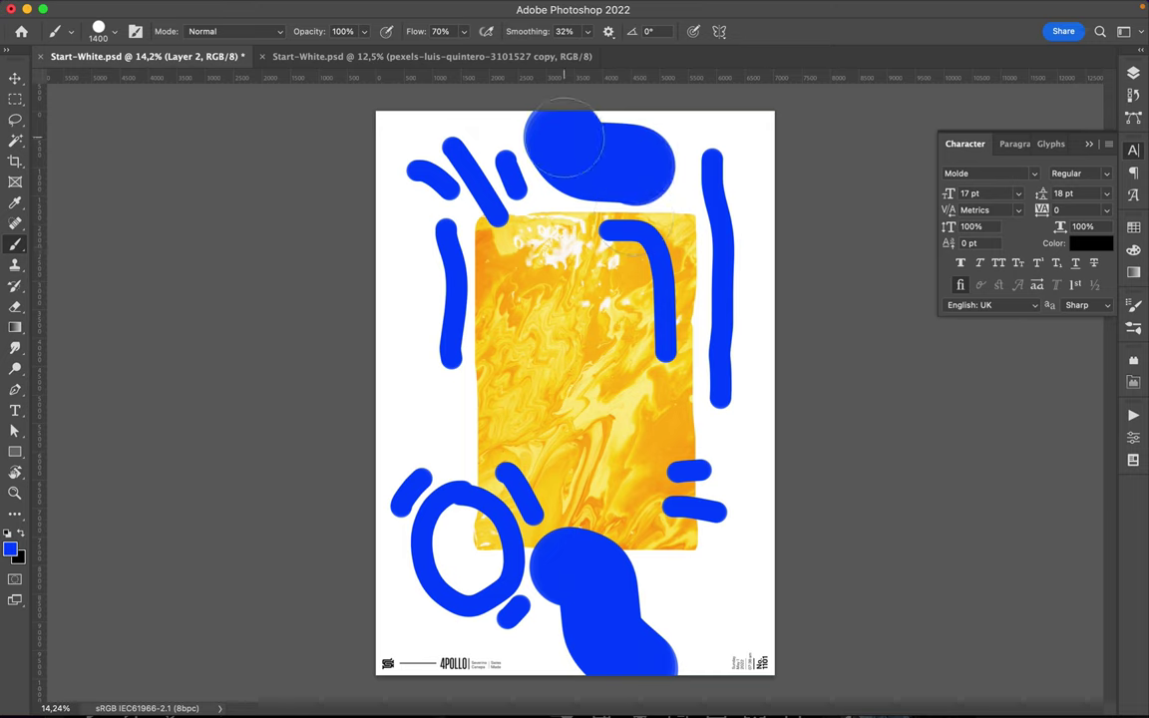
drag(416, 403, 384, 304)
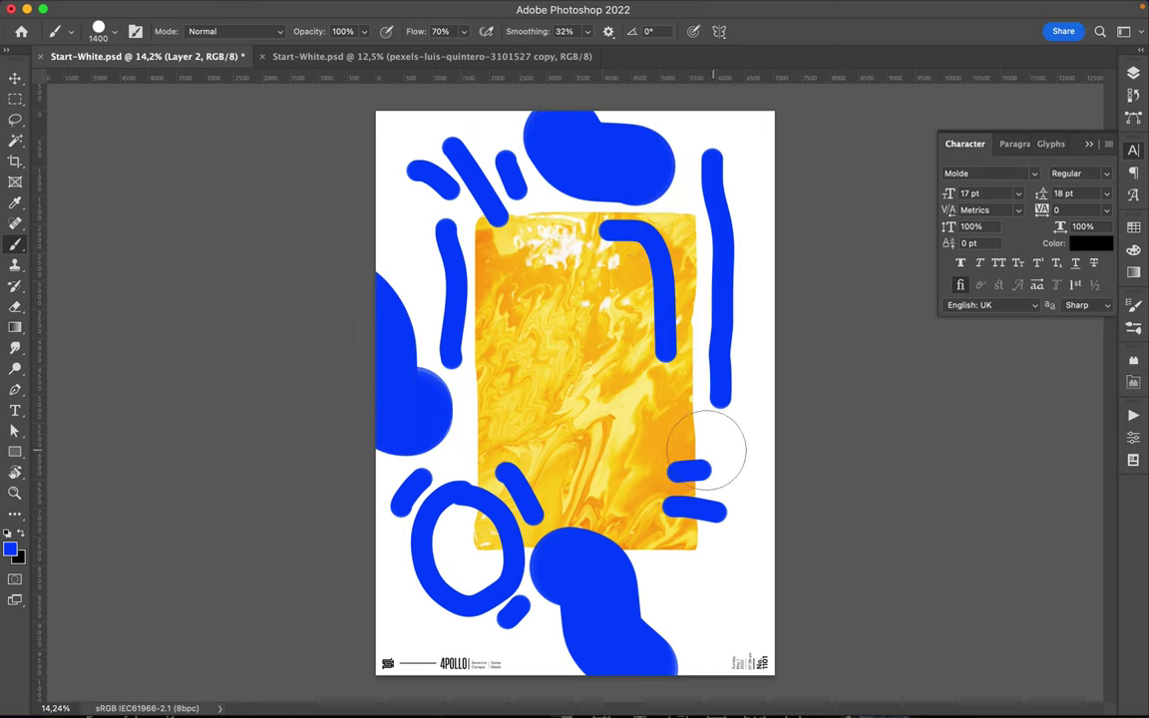
key(v)
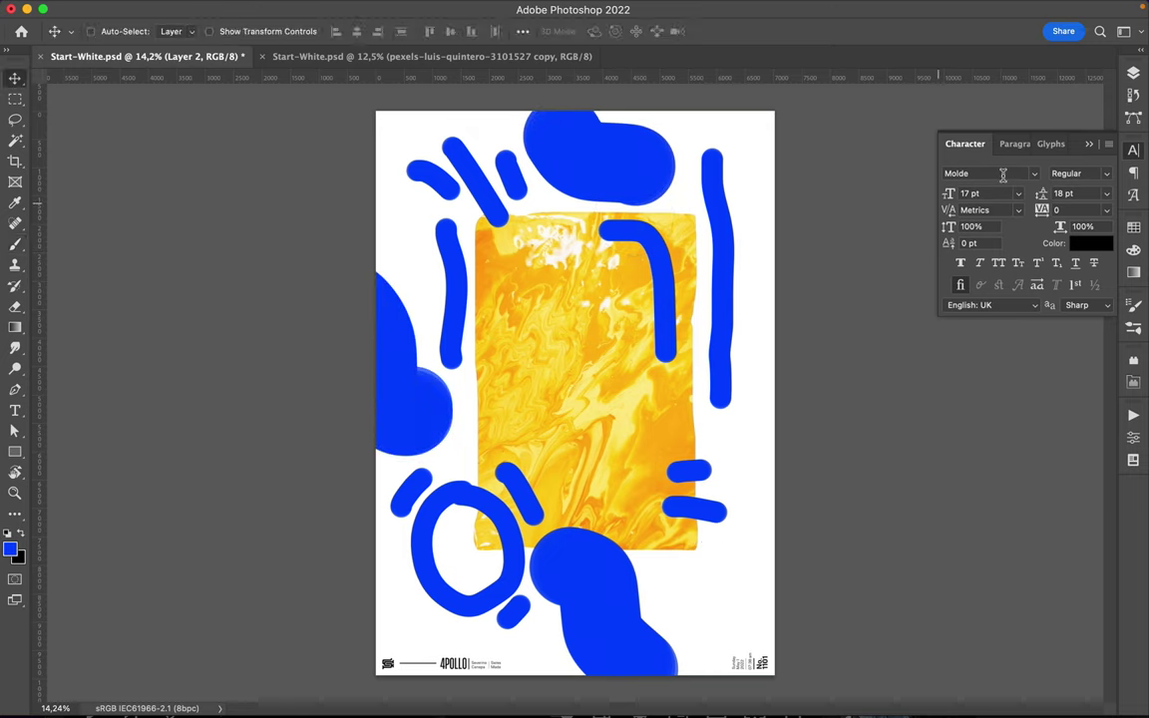
key(F7)
key(ctrl+shift+alt+n)
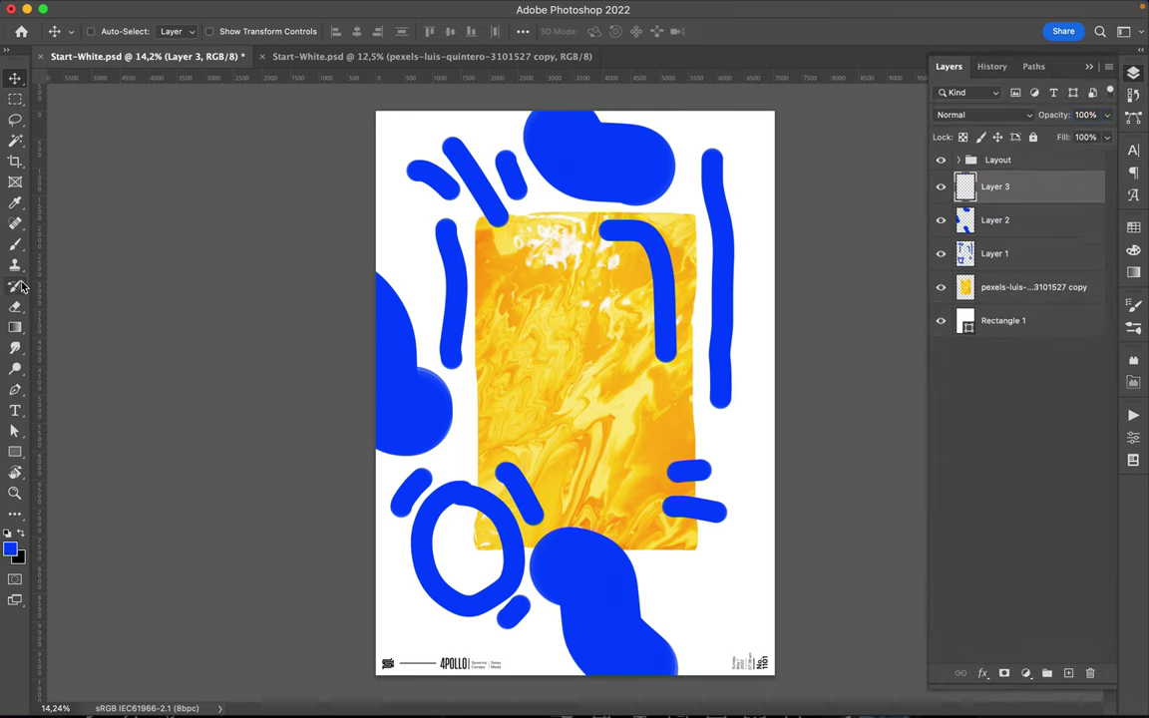
- Select the regular Brush tool and set its size to 44 px
click(15, 244)
right_click(15, 244)
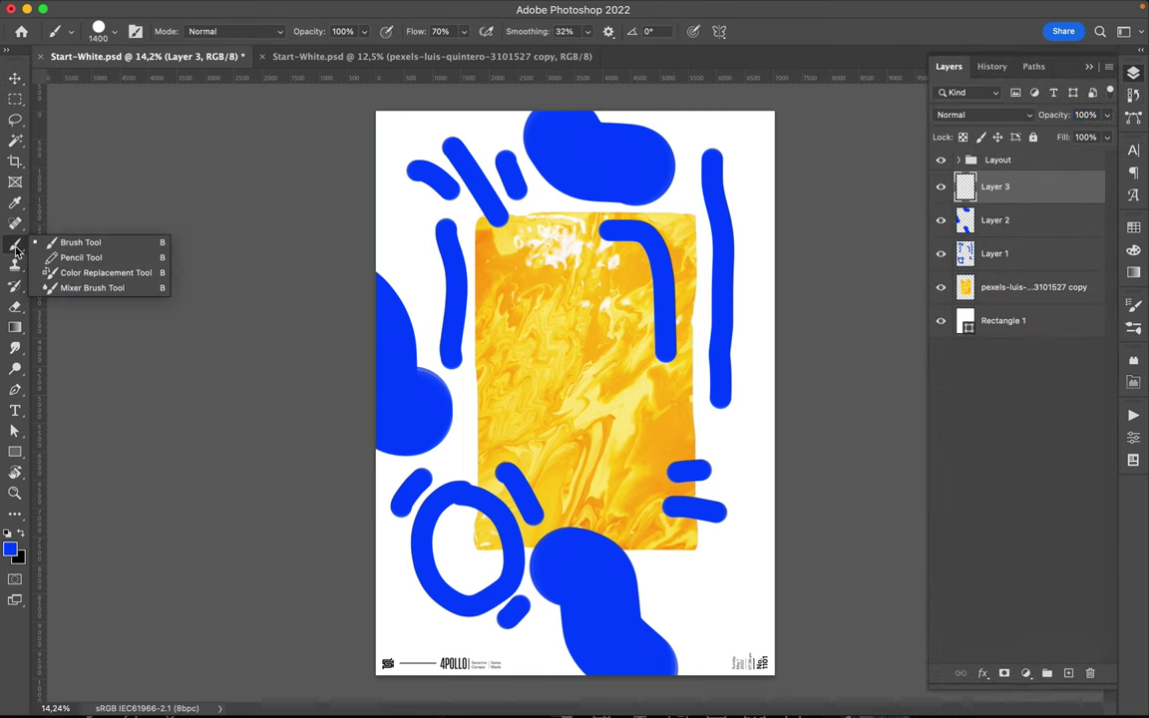
click(99, 243)
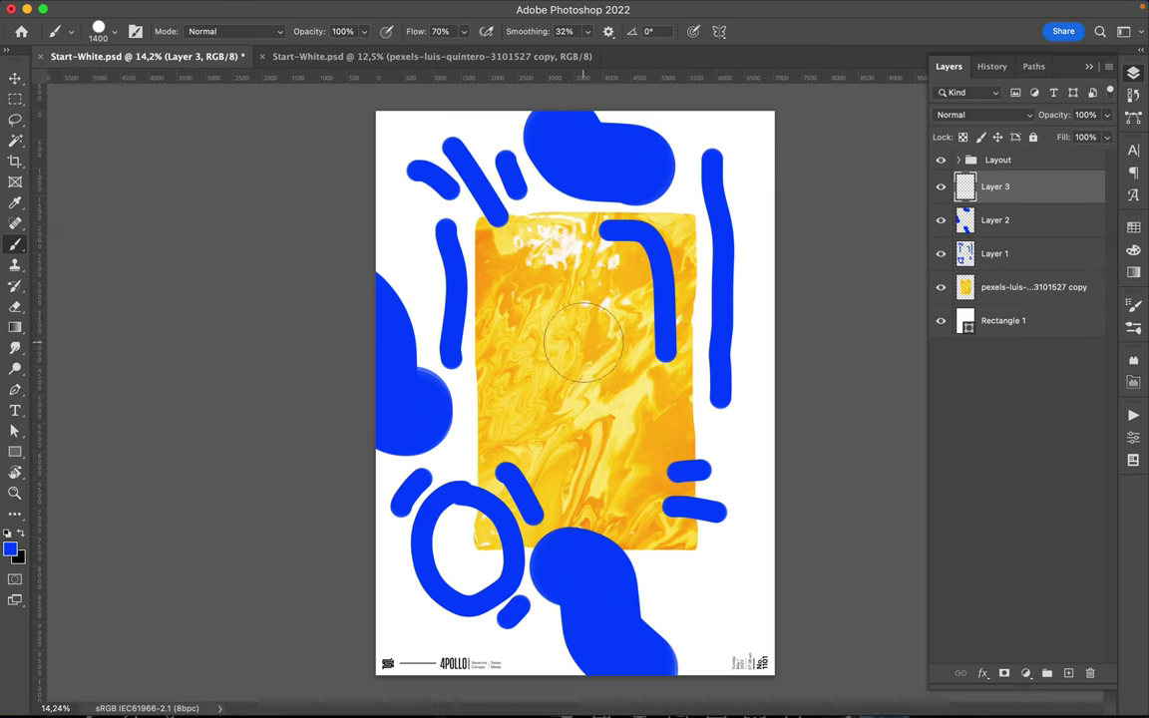
right_click(583, 342)
text(44)
key(Return)
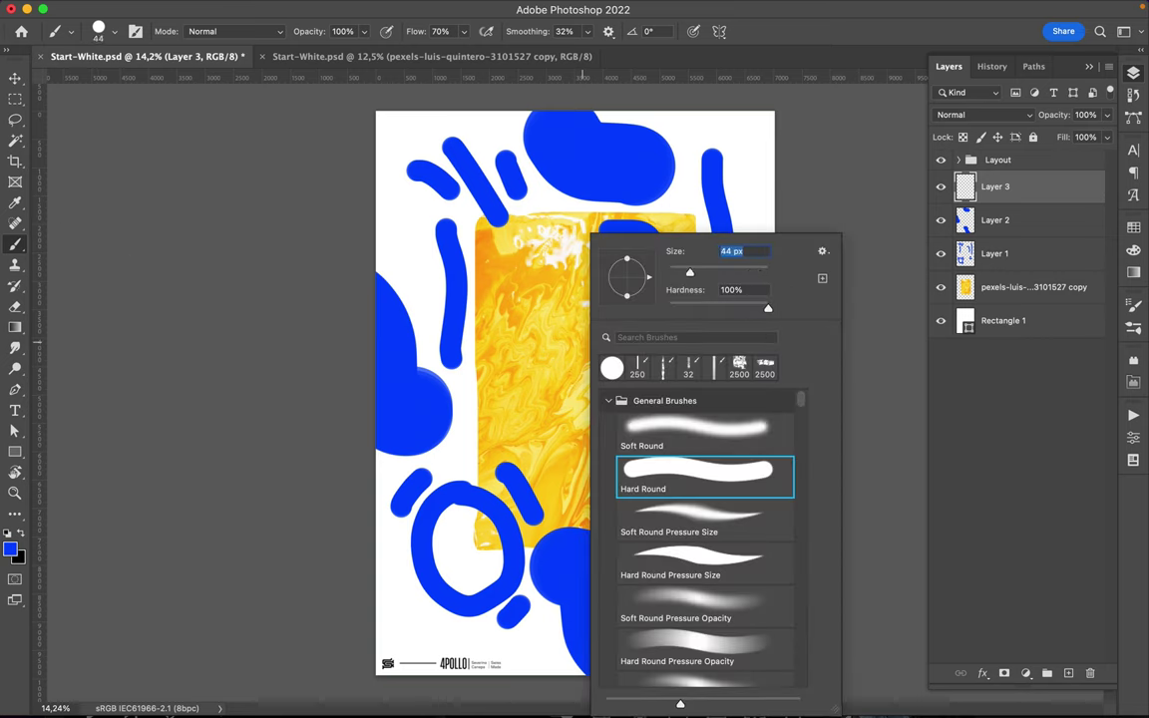
key(Return)
- Paint thin blue lines, a zigzag to the right edge, and arcs inside and above the ring
drag(469, 239, 458, 417)
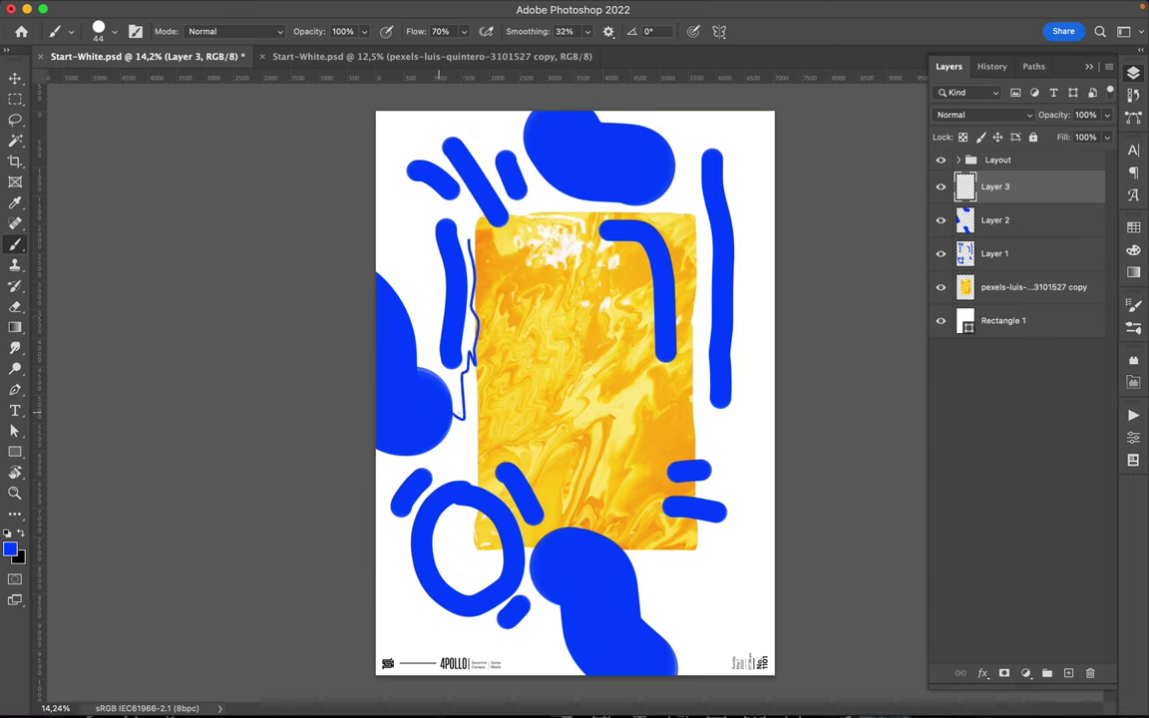
drag(699, 429, 776, 521)
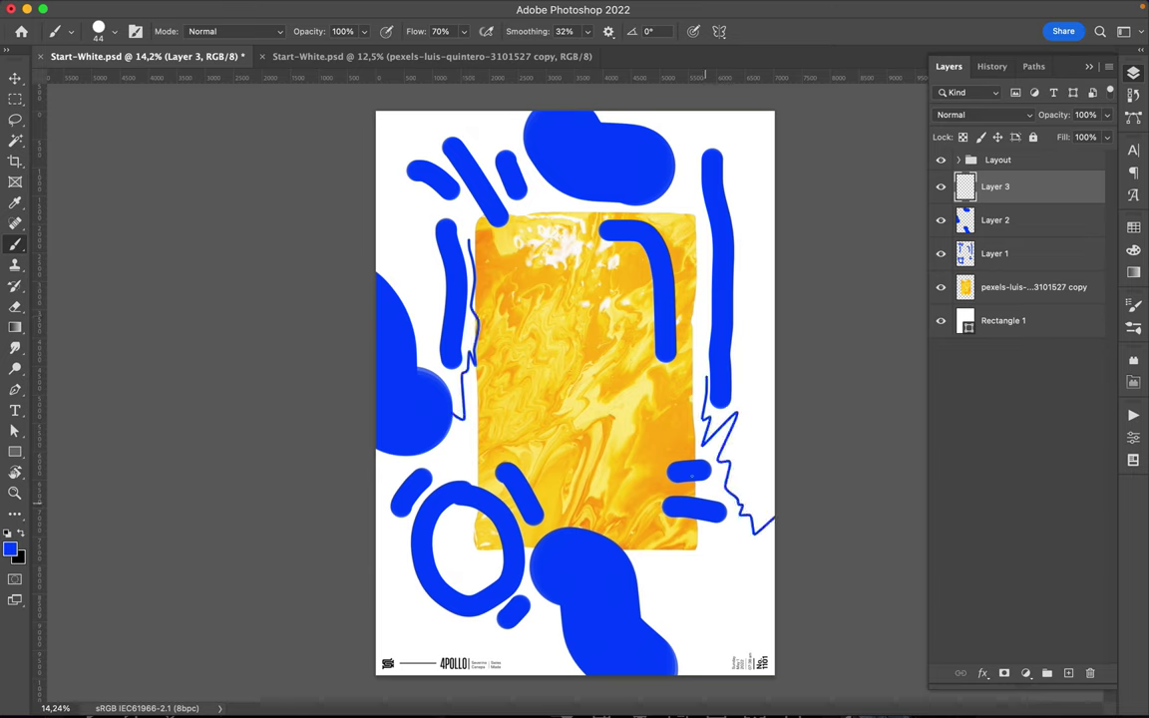
drag(454, 510, 494, 543)
drag(457, 470, 493, 487)
drag(497, 357, 461, 446)
mouse_move(585, 439)
mouse_down()
mouse_move(536, 477)
mouse_move(519, 459)
mouse_up()
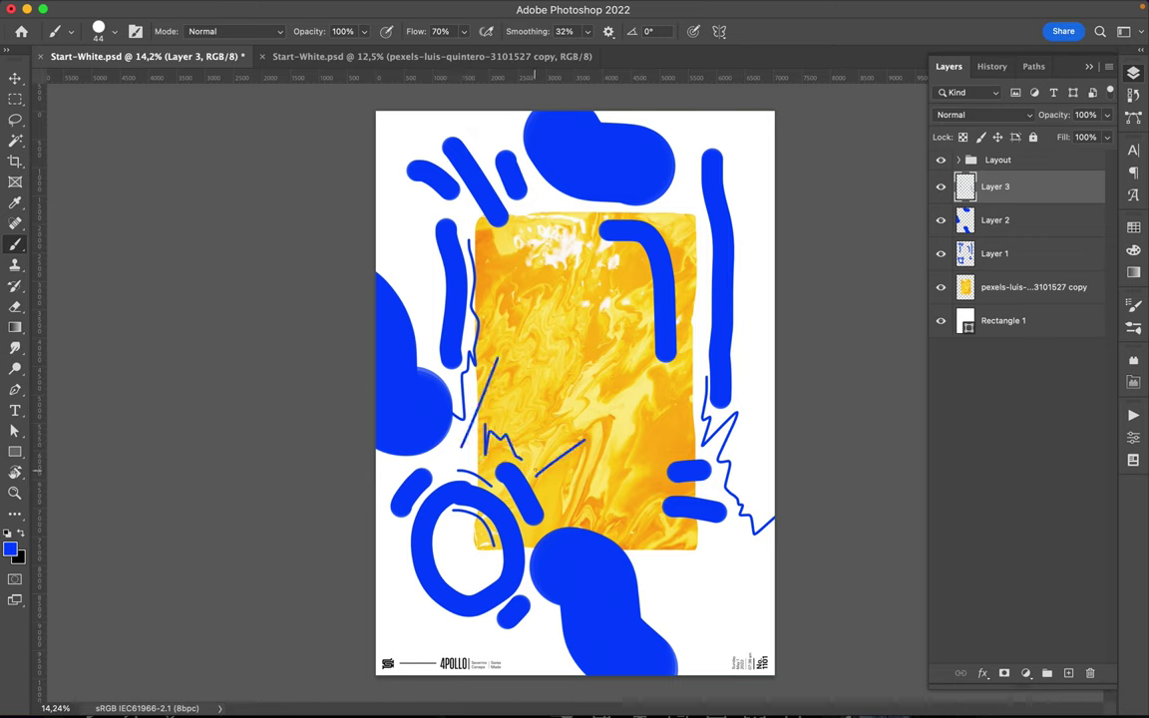
- Add small blue zigzags, a line along the image's top, and short strokes at right and bottom
drag(377, 529, 479, 635)
drag(405, 234, 377, 246)
drag(538, 215, 699, 371)
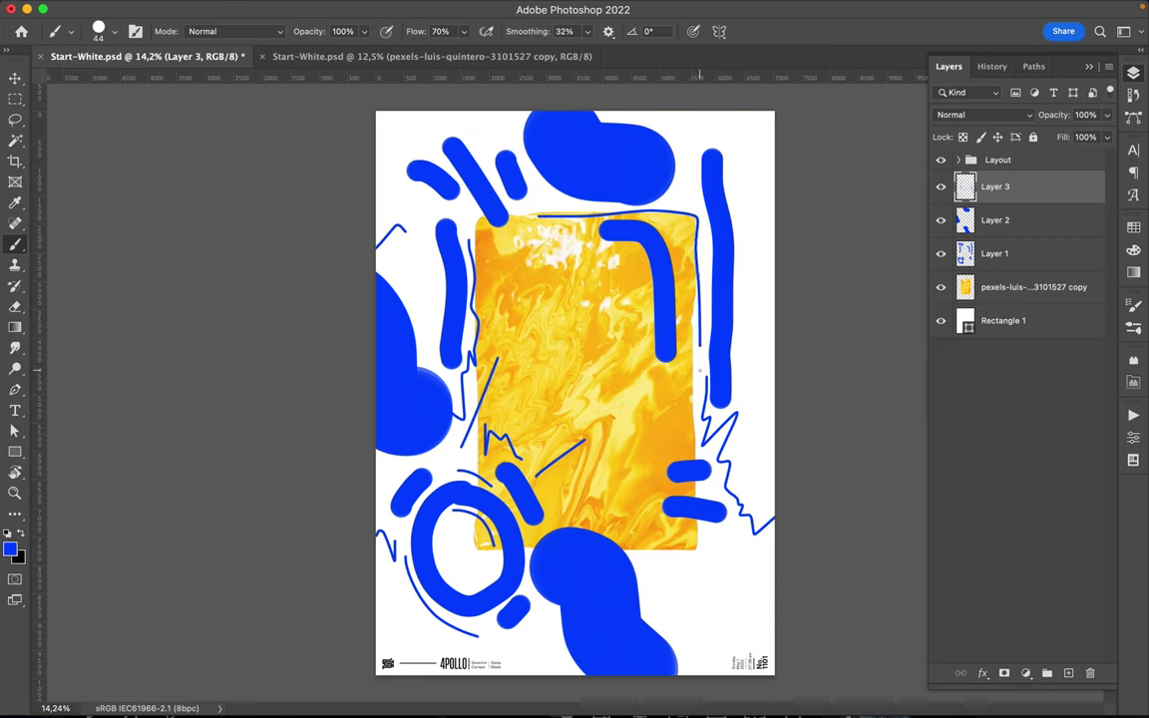
drag(690, 251, 682, 324)
drag(641, 578, 666, 639)
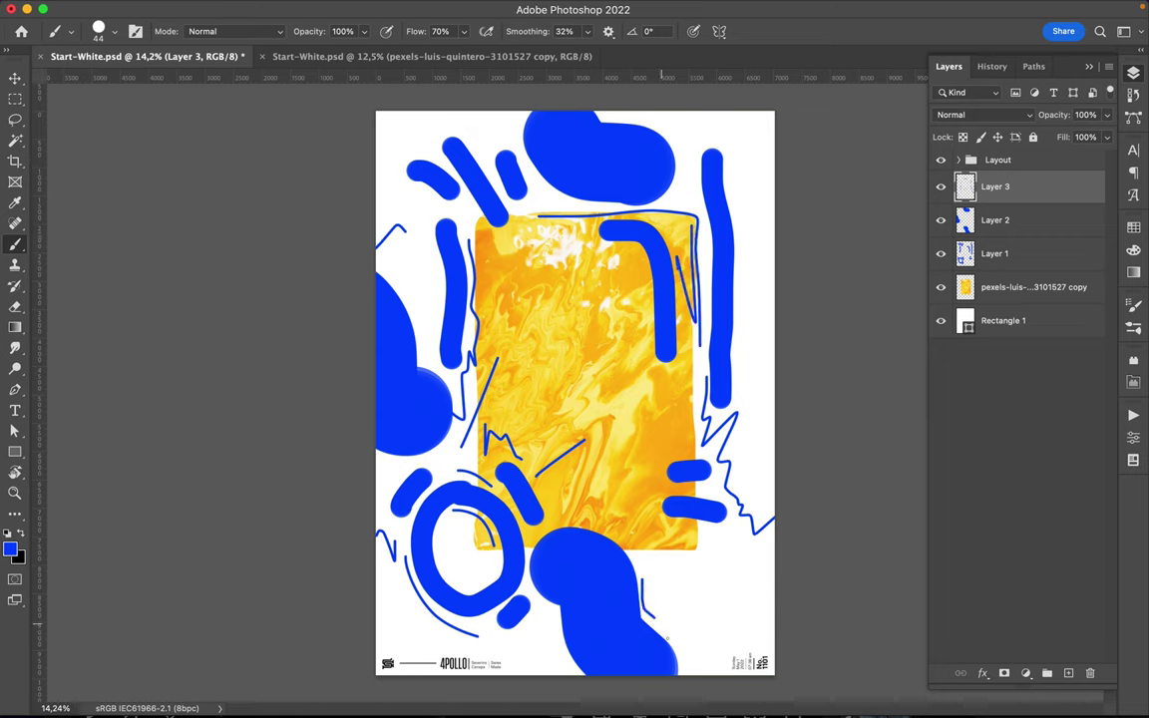
- Outline the top blob, draw a rectangle on the yellow image, a small box below, and a zigzag burst under the ring
mouse_move(600, 115)
mouse_down()
mouse_move(680, 169)
mouse_move(694, 136)
mouse_up()
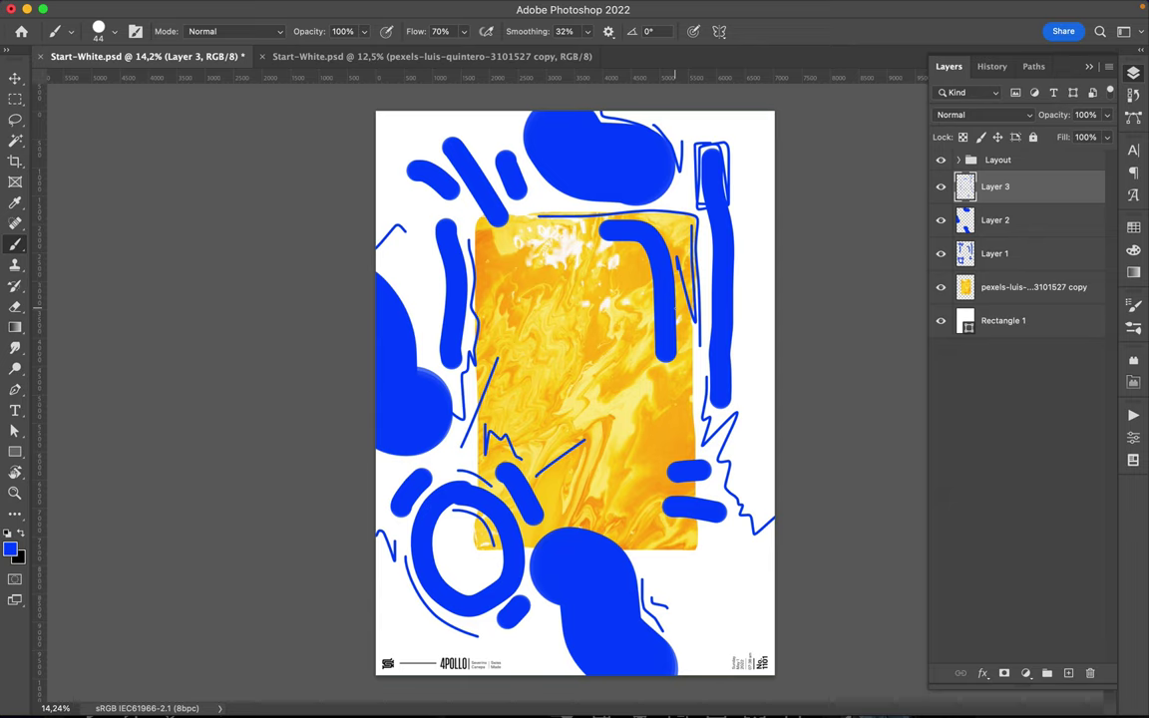
mouse_move(569, 469)
mouse_down()
mouse_move(644, 465)
mouse_move(566, 485)
mouse_up()
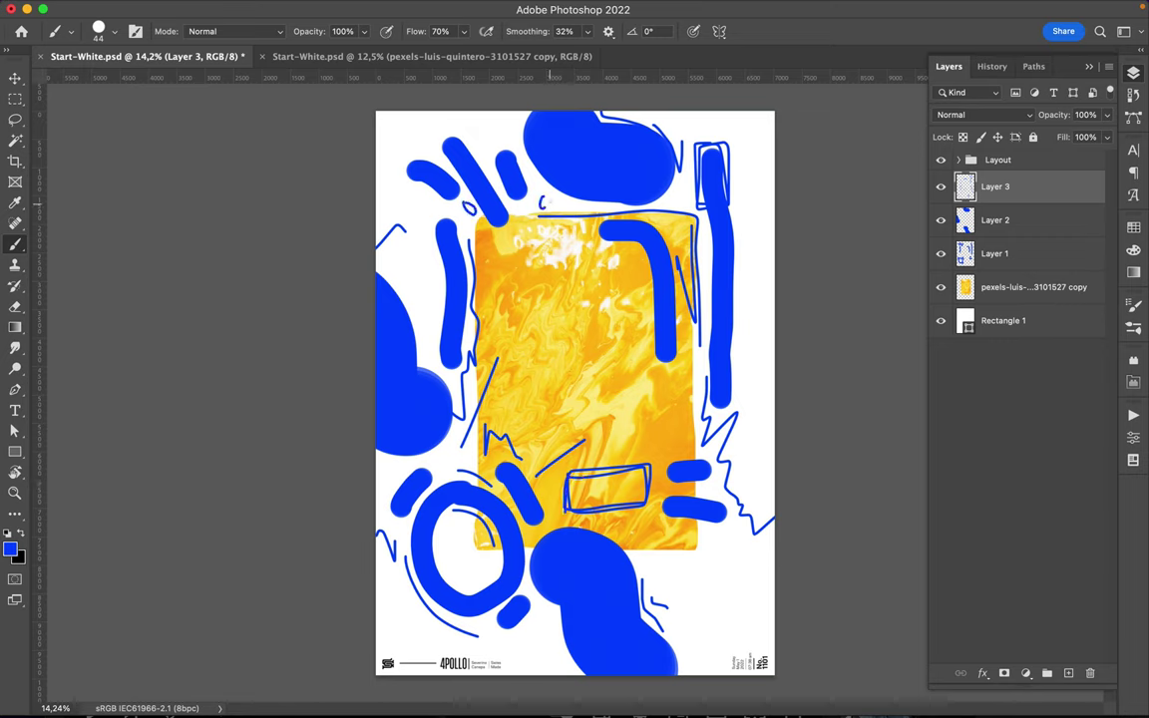
mouse_move(663, 546)
mouse_down()
mouse_move(697, 554)
mouse_move(671, 574)
mouse_up()
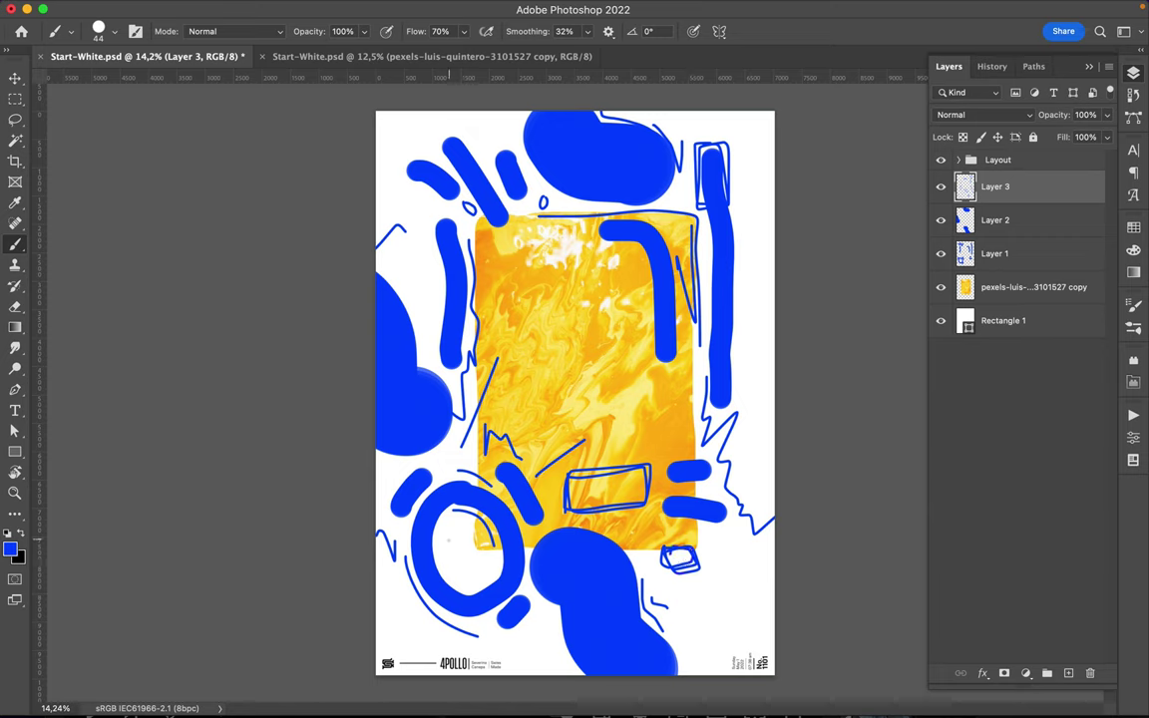
mouse_move(403, 588)
mouse_down()
mouse_move(384, 600)
mouse_move(404, 623)
mouse_move(460, 651)
mouse_up()
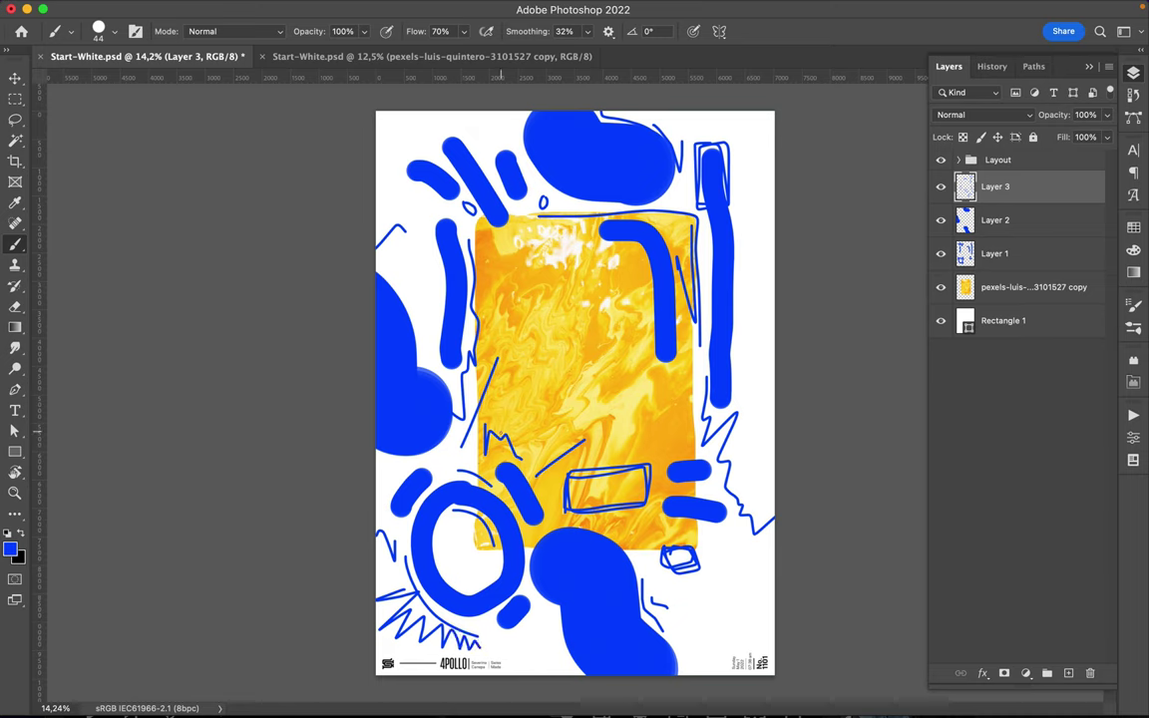
- Add short thin strokes and a small zigzag along the poster's left side
drag(444, 475, 452, 448)
drag(449, 391, 417, 343)
drag(379, 454, 404, 477)
drag(421, 277, 439, 300)
right_click(469, 231)
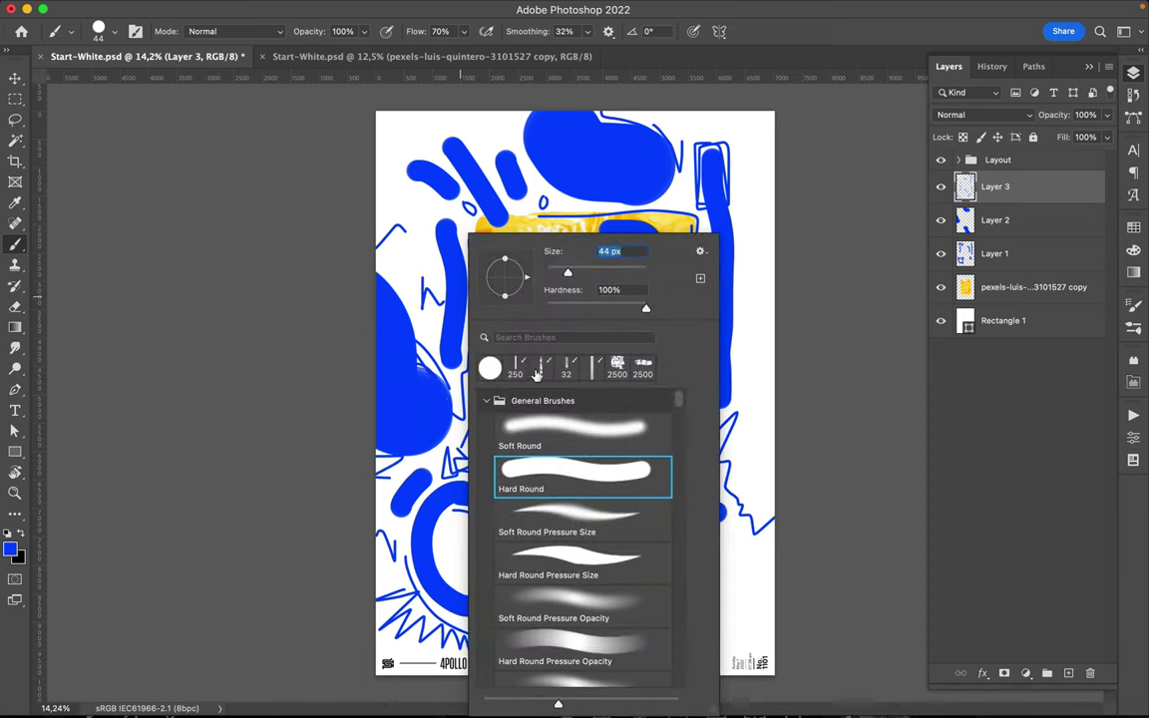
- Paint fine 17 px blue lines: a vertical line at right and zigzags at bottom and upper left
key(Return)
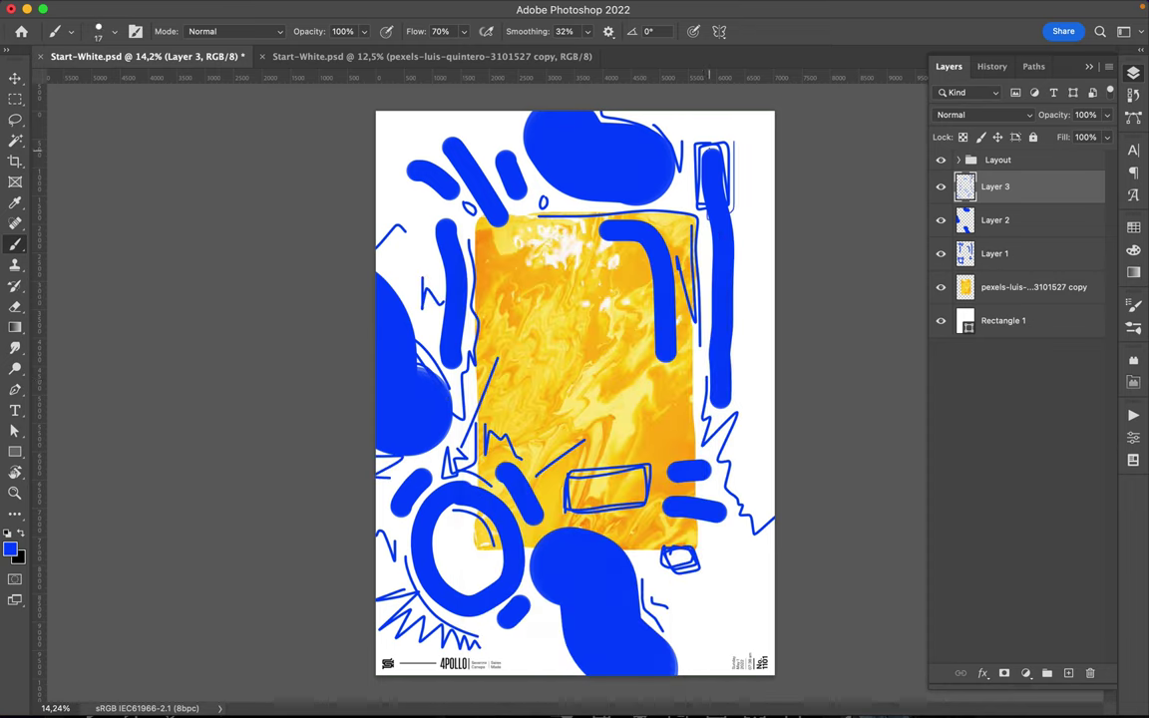
drag(748, 144, 734, 384)
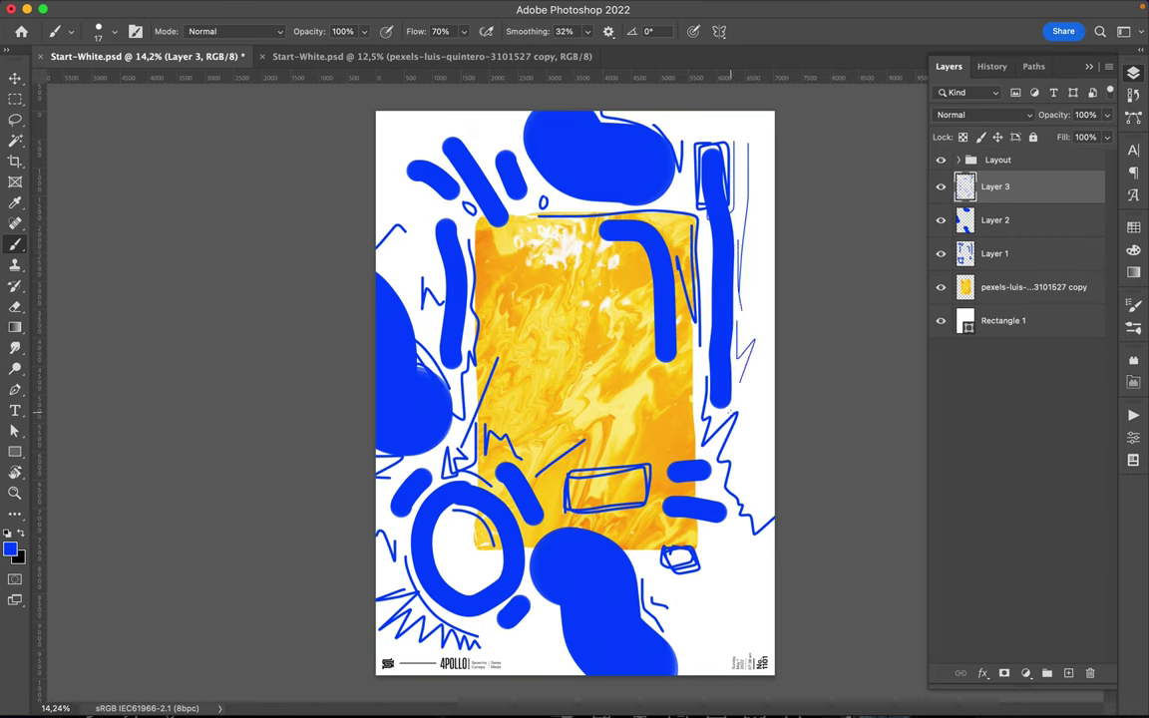
drag(524, 661, 545, 622)
drag(408, 269, 437, 310)
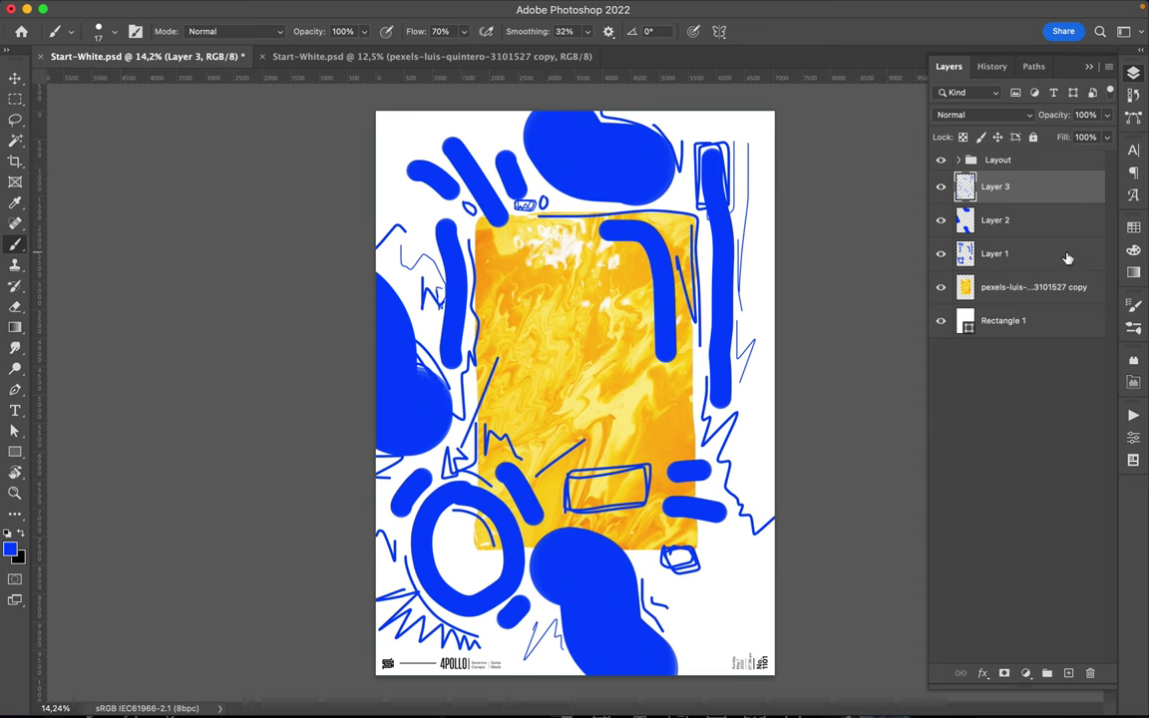
- Add Layer 4 and set the paint colour to white from the Swatches panel
click(1068, 673)
right_click(583, 404)
click(1133, 227)
click(944, 268)
- Paint thin white strokes over the yellow centre, a circle on the bottom blob, and lines inside the ring
drag(623, 380, 643, 296)
drag(567, 572, 566, 572)
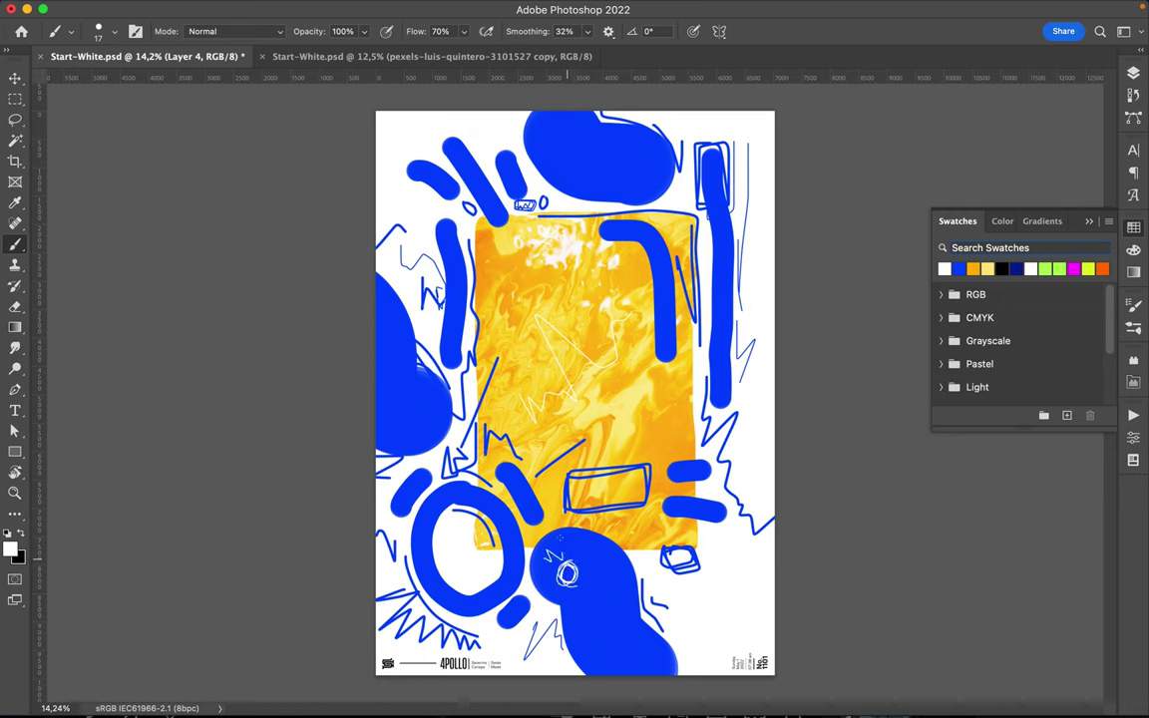
drag(414, 520, 483, 493)
drag(464, 602, 518, 548)
- Rename the white strokes layer to 'White' and add a new layer above it
key(F7)
double_click(996, 187)
text(White)
key(Return)
click(1068, 673)
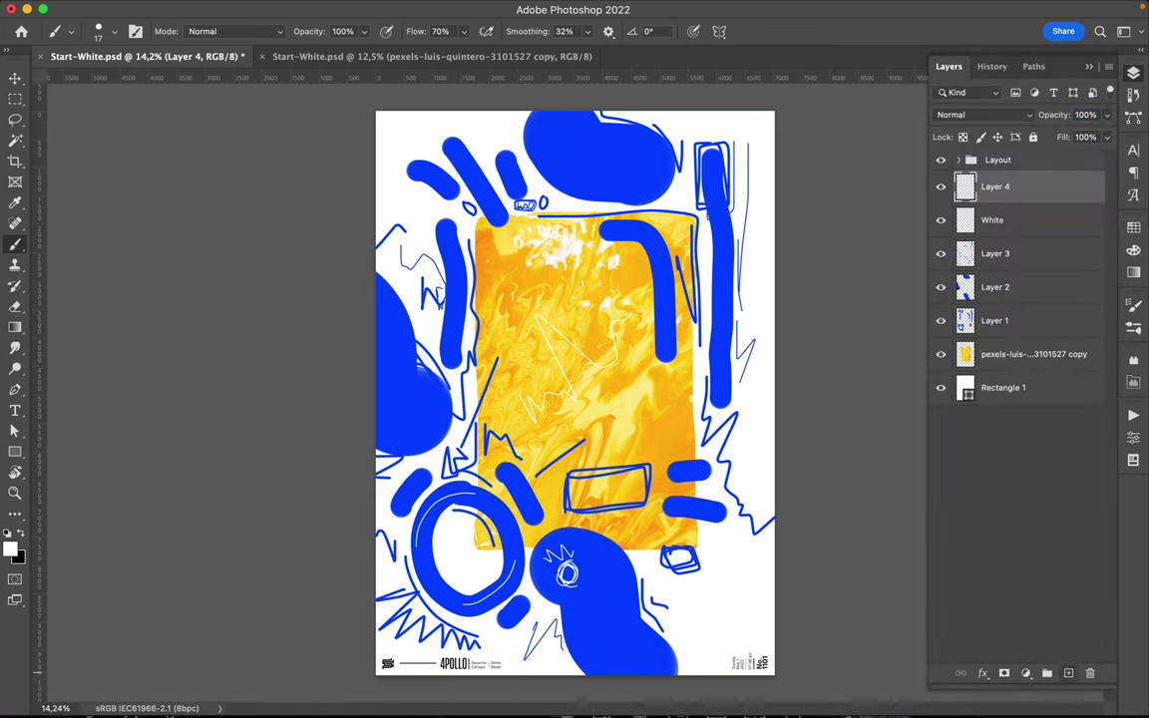
- Set the foreground colour to magenta and the brush size to 46 px
click(12, 548)
click(661, 127)
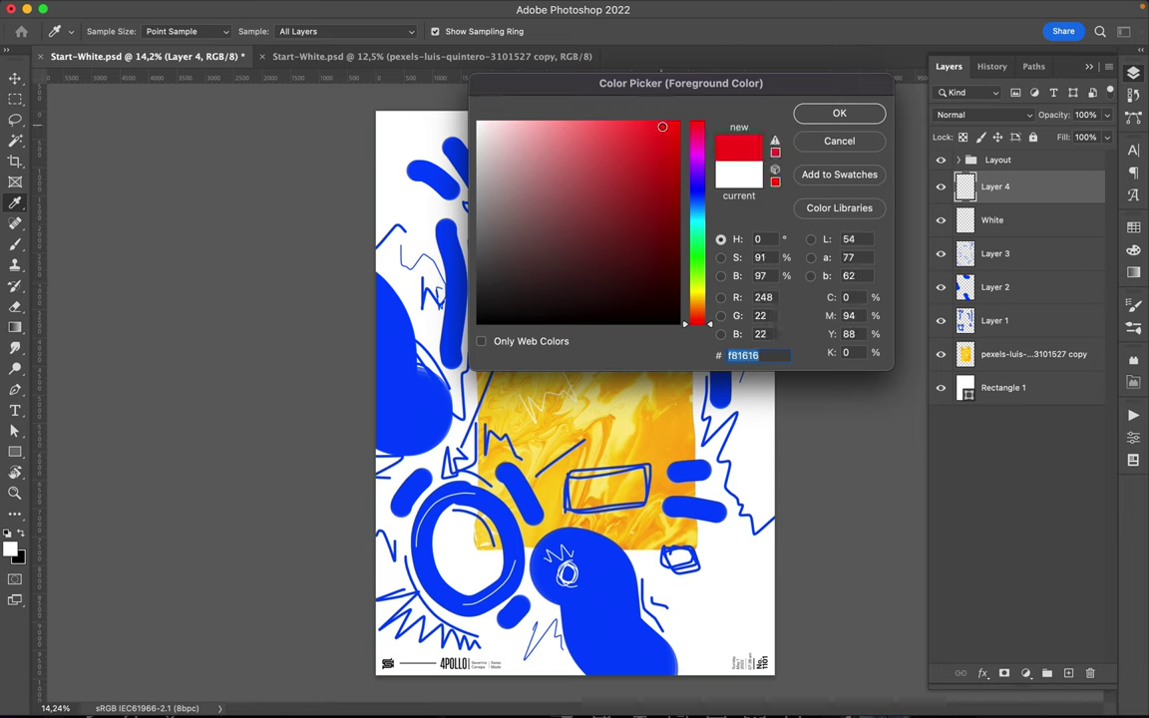
click(697, 147)
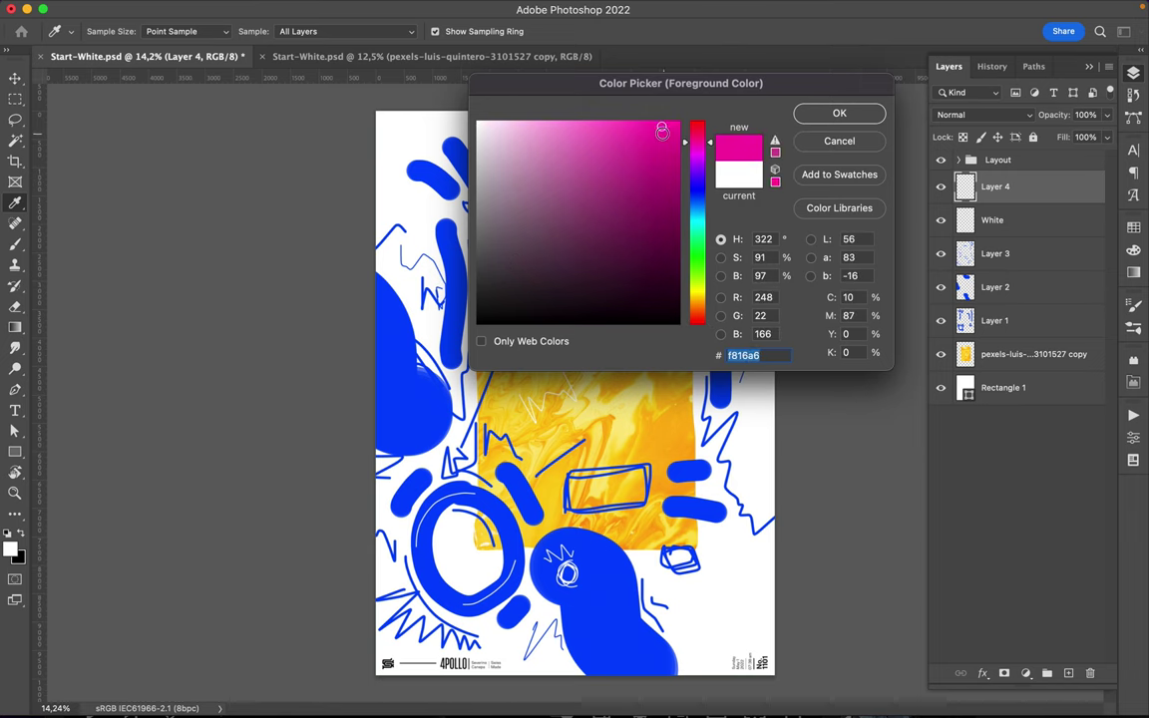
key(Return)
right_click(623, 401)
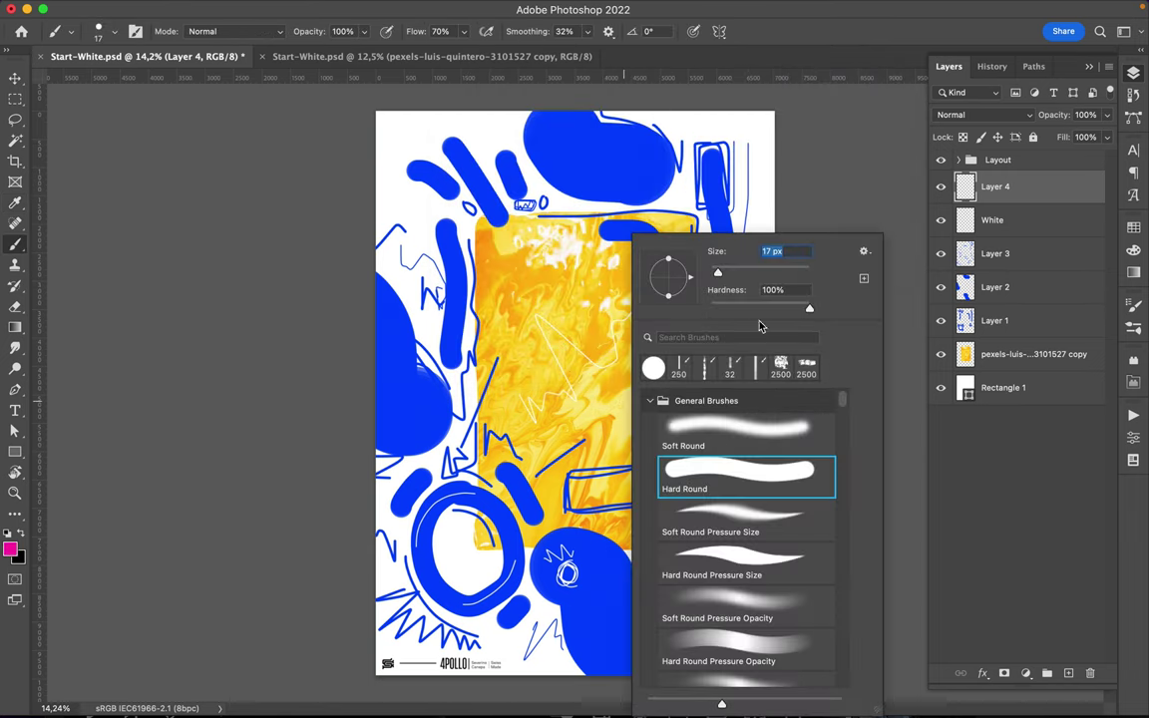
drag(722, 272, 733, 278)
key(Return)
- Paint magenta strokes on the bottom blob and around the yellow image
drag(564, 605, 564, 623)
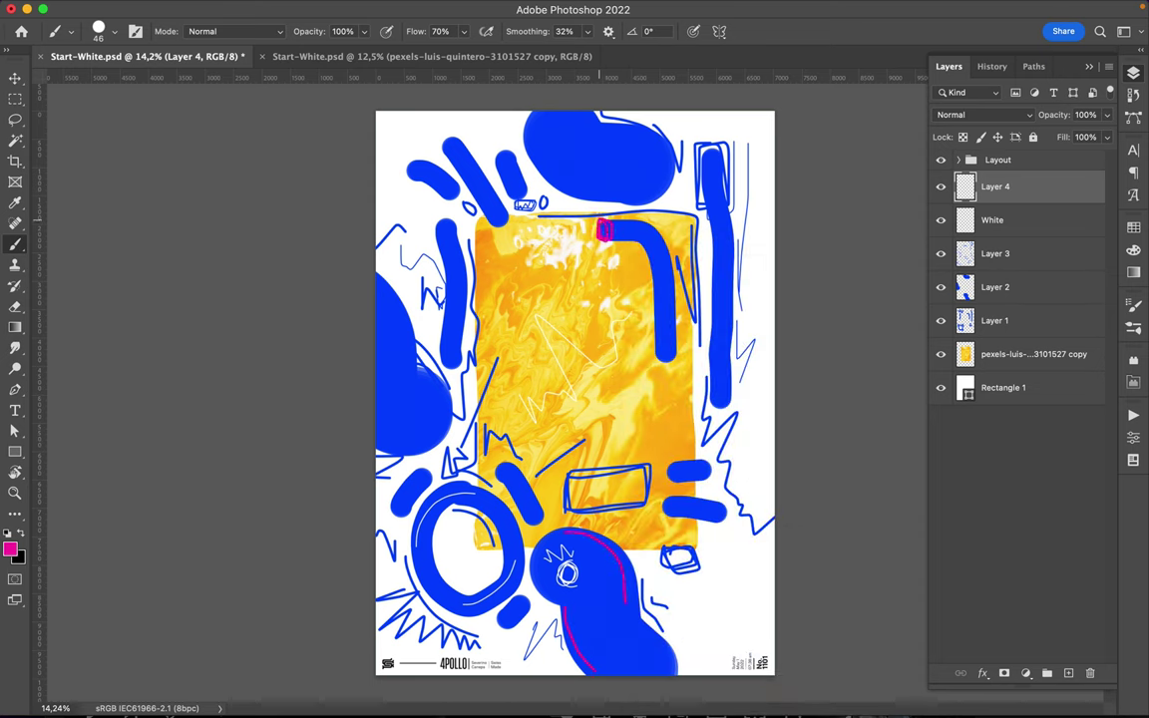
drag(471, 229, 477, 265)
drag(692, 433, 689, 399)
- On a new layer above Rectangle 1, paint magenta lines in the ring, the top blob, the right edge and the left edge
click(1006, 387)
key(ctrl+shift+alt+n)
drag(439, 527, 499, 568)
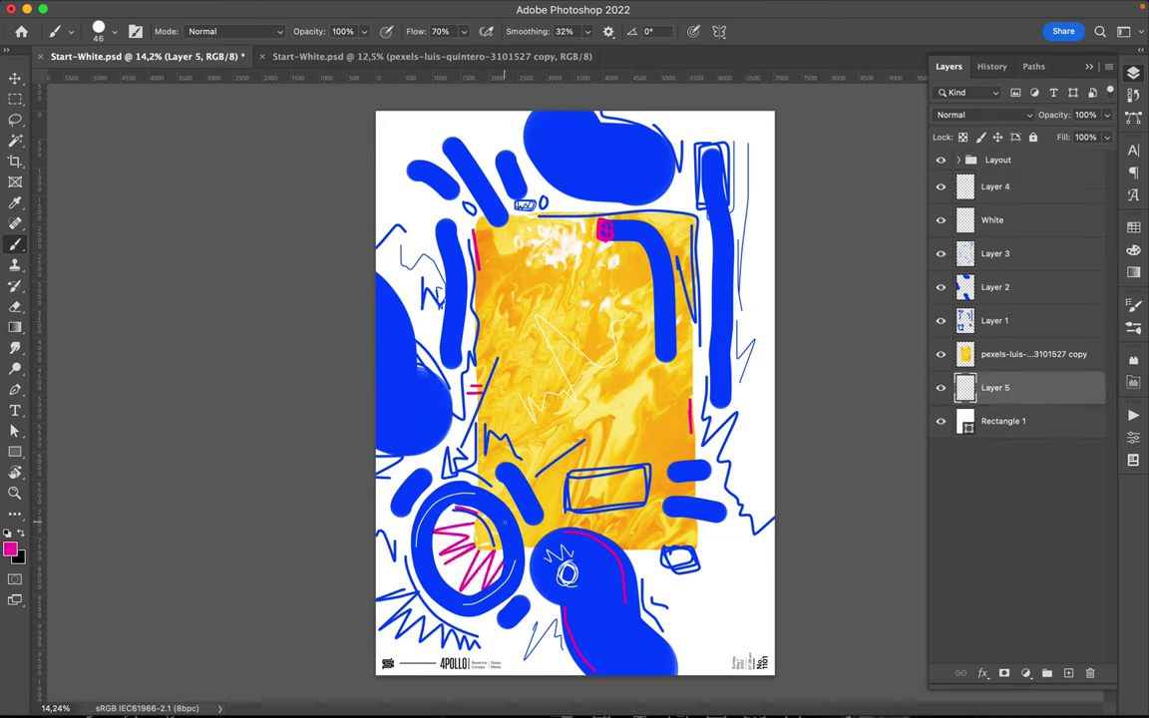
drag(677, 132, 684, 204)
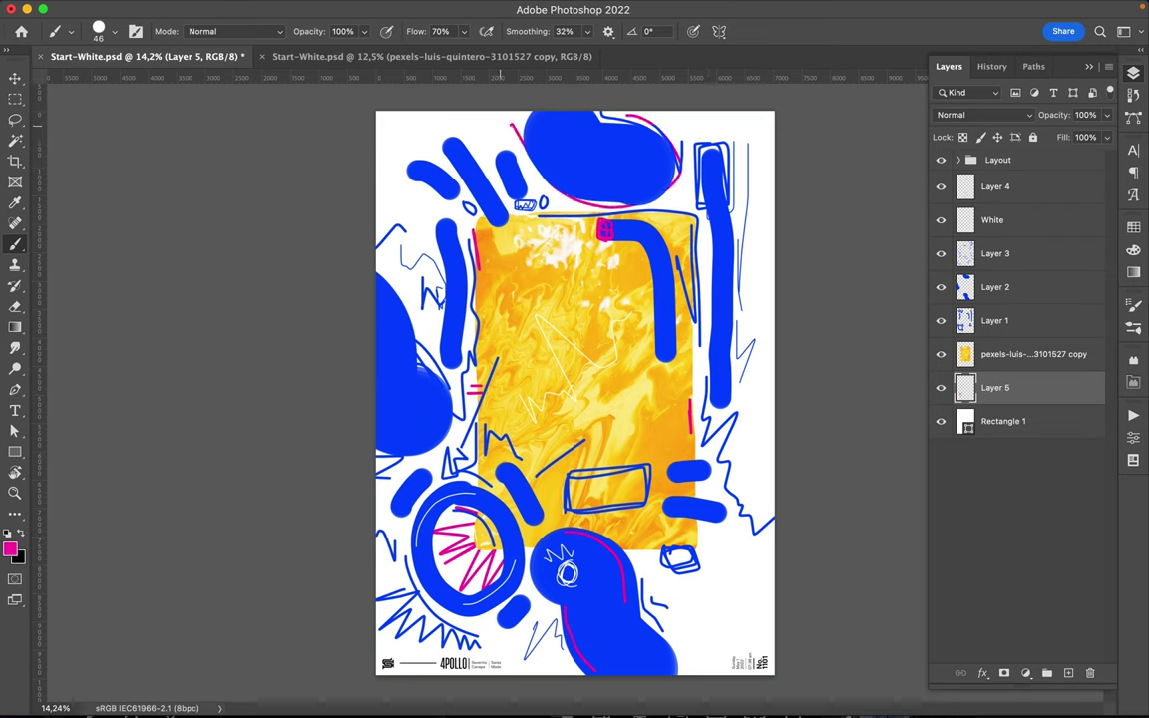
drag(701, 371, 690, 550)
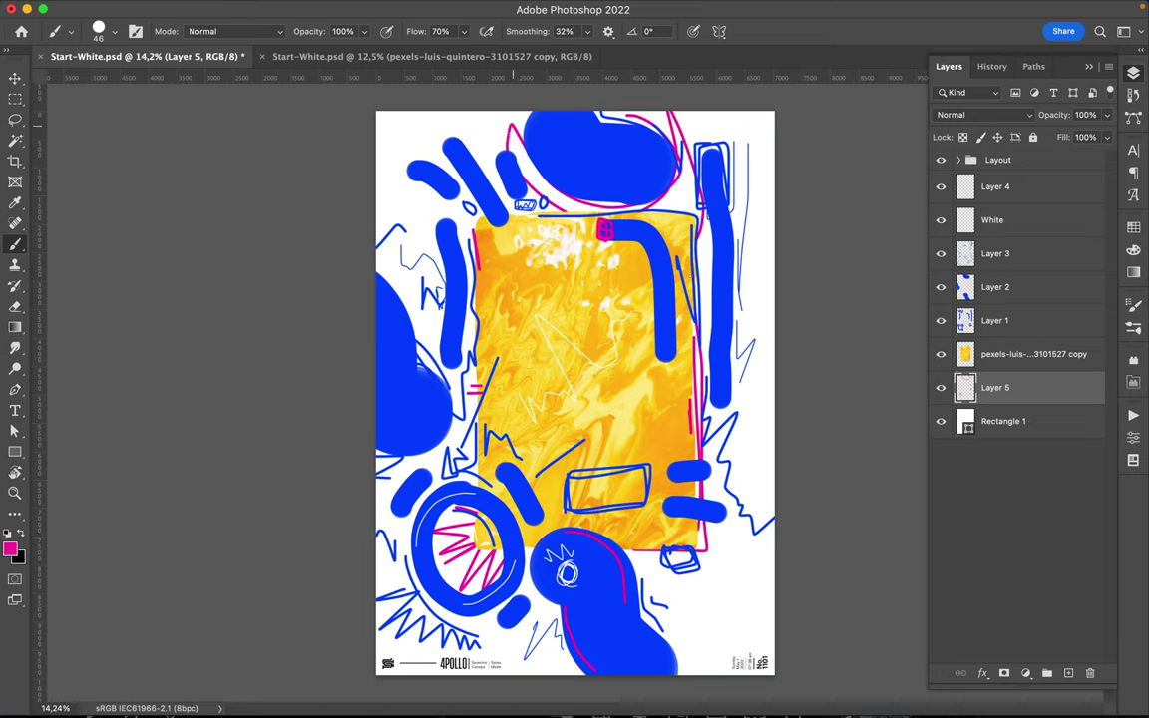
drag(371, 259, 415, 271)
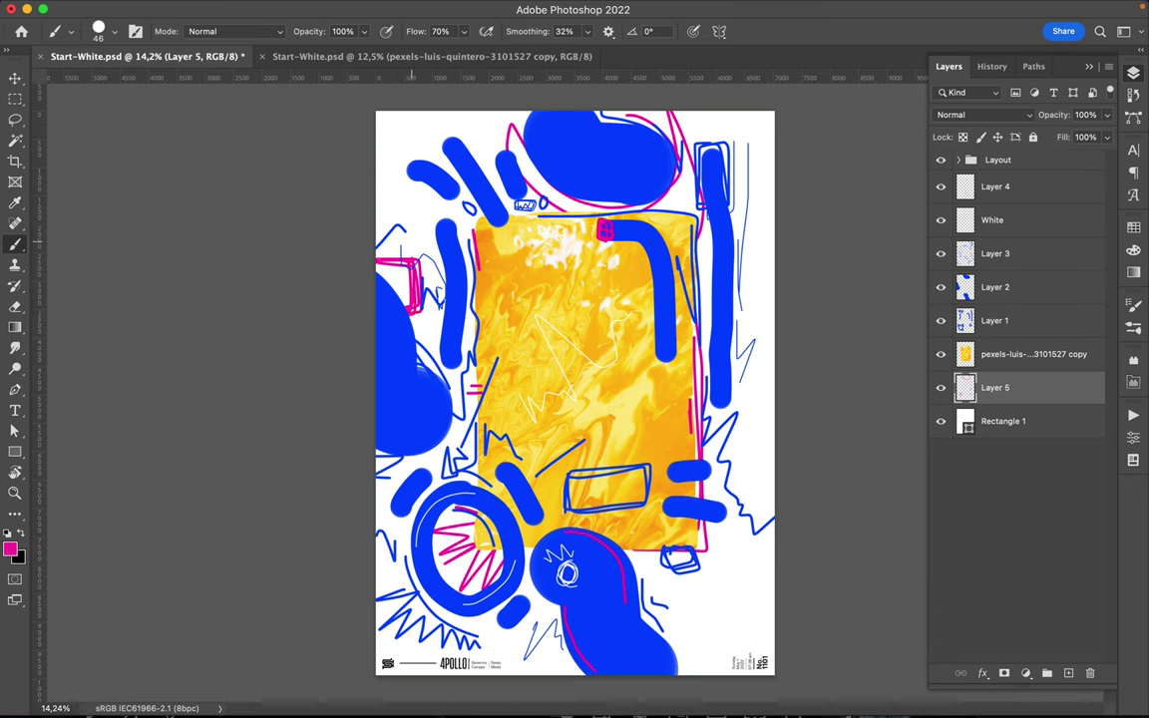
- Paint large magenta blobs and bars on the lower shape, the right bar and around the blue ring
right_click(553, 382)
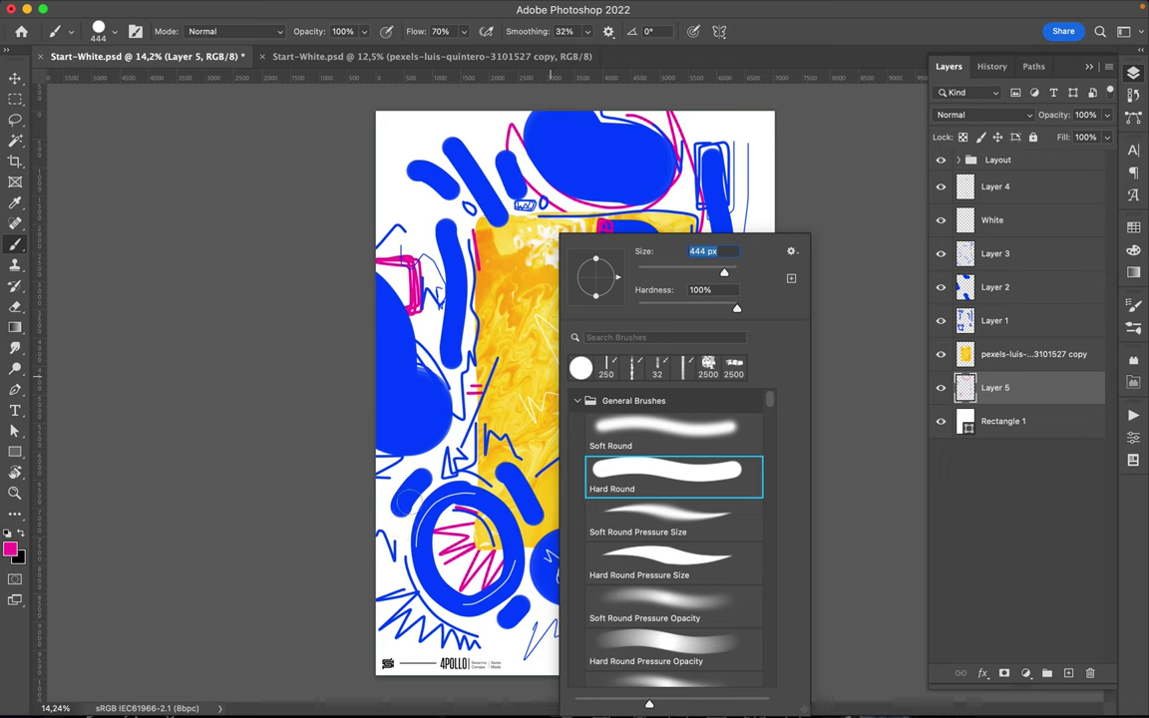
key(Return)
click(675, 629)
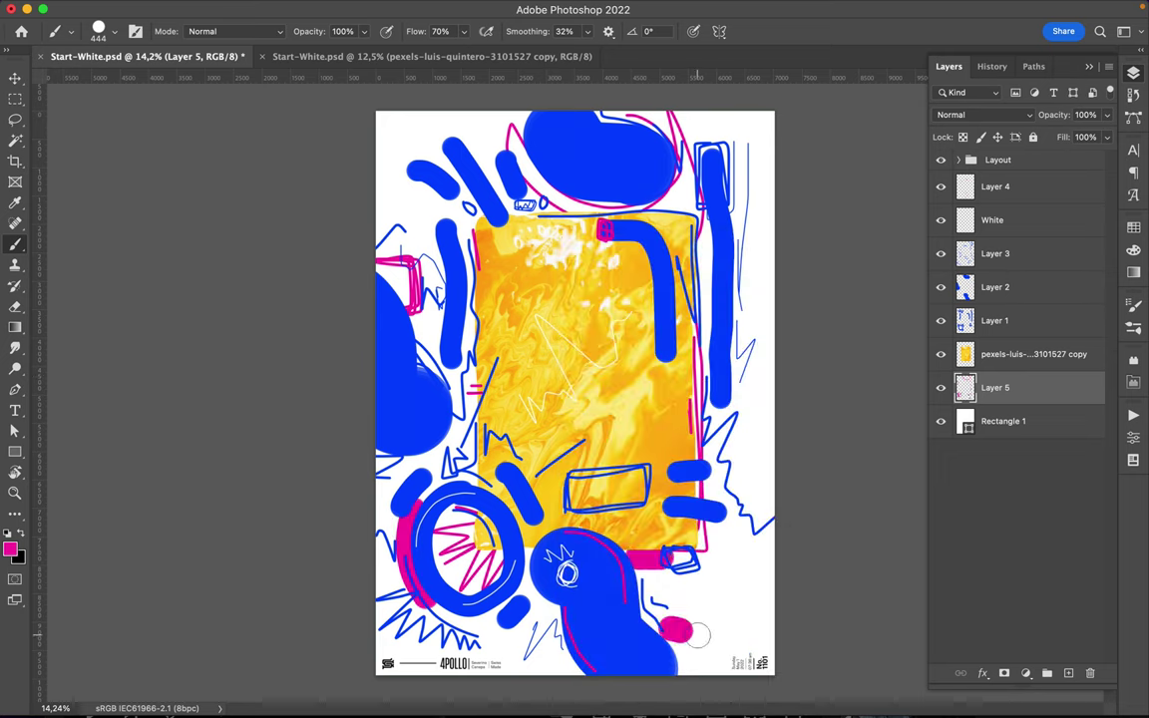
click(735, 172)
click(705, 280)
drag(704, 279, 743, 279)
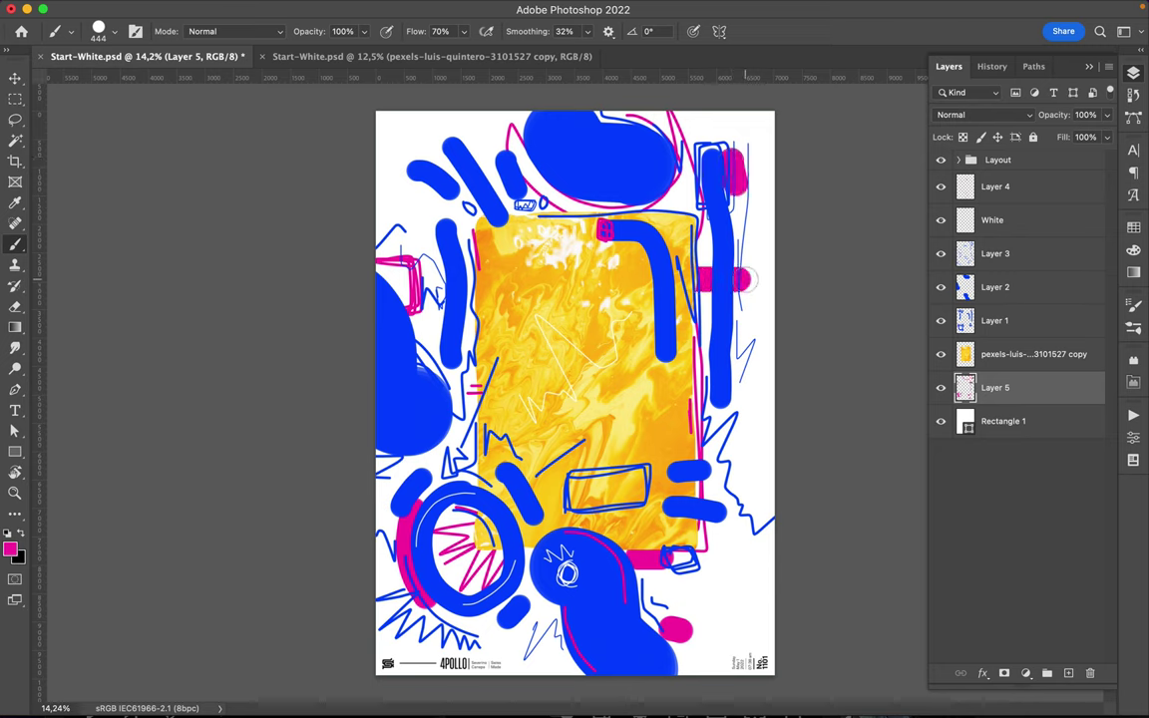
click(439, 472)
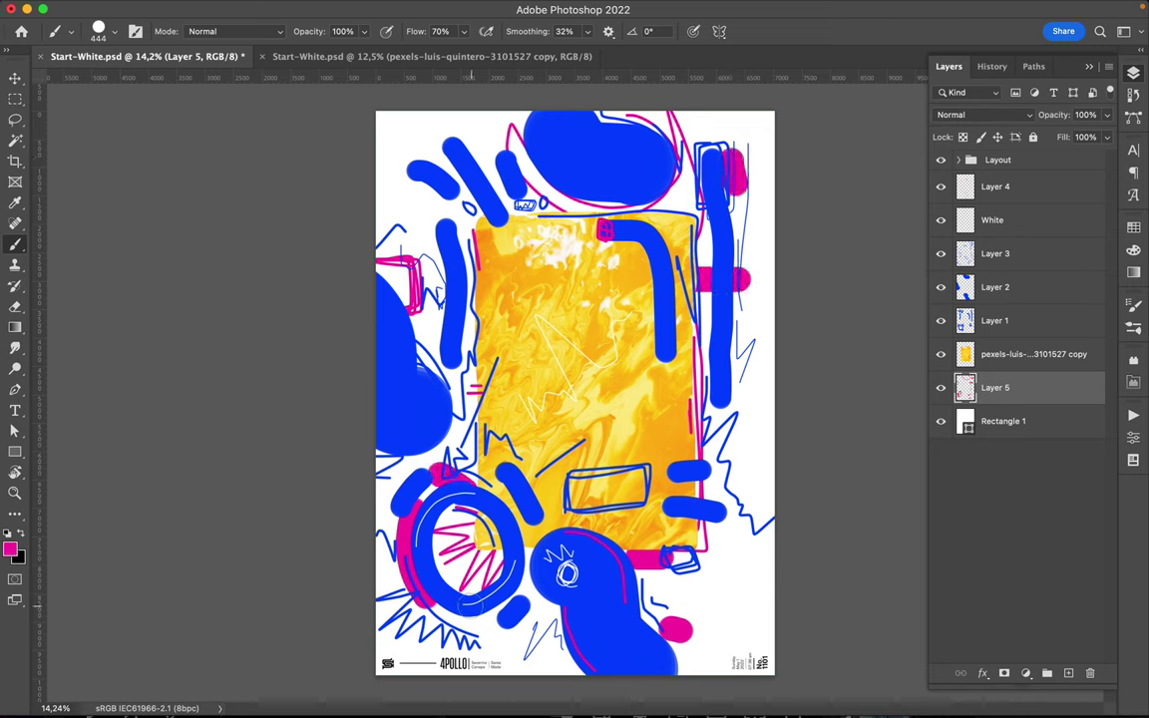
drag(424, 524, 417, 588)
drag(399, 638, 454, 638)
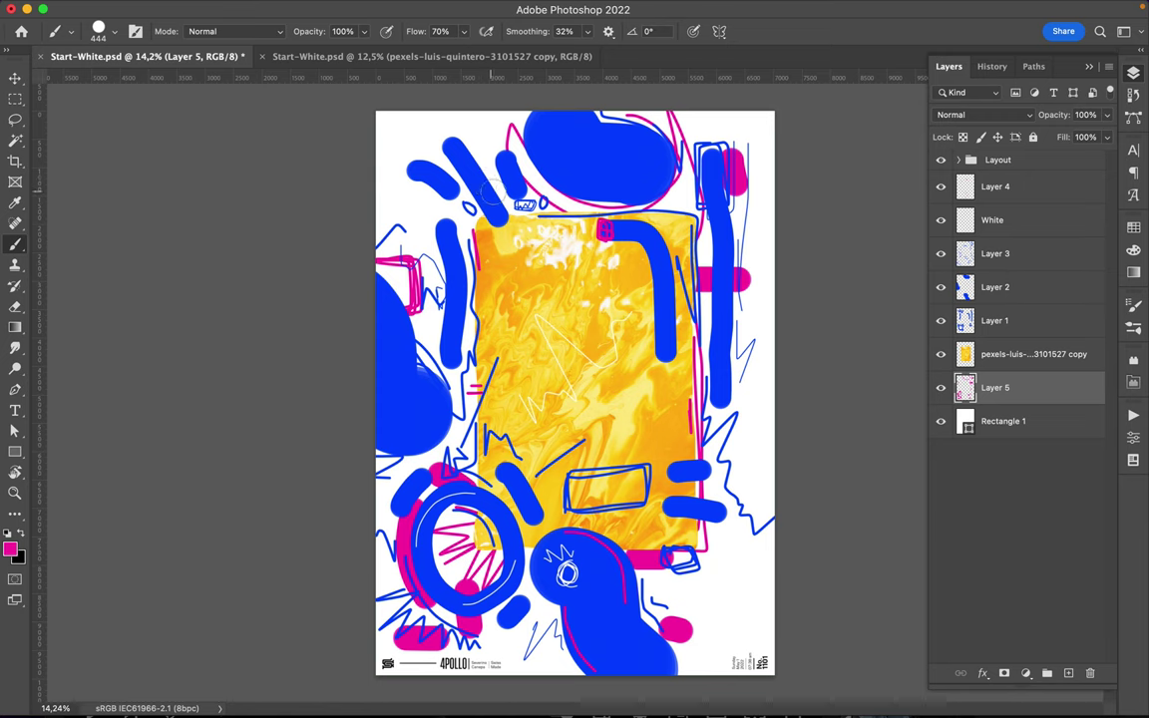
- Shrink the brush to a fine 6 px tip
right_click(604, 384)
drag(724, 273, 694, 277)
click(416, 208)
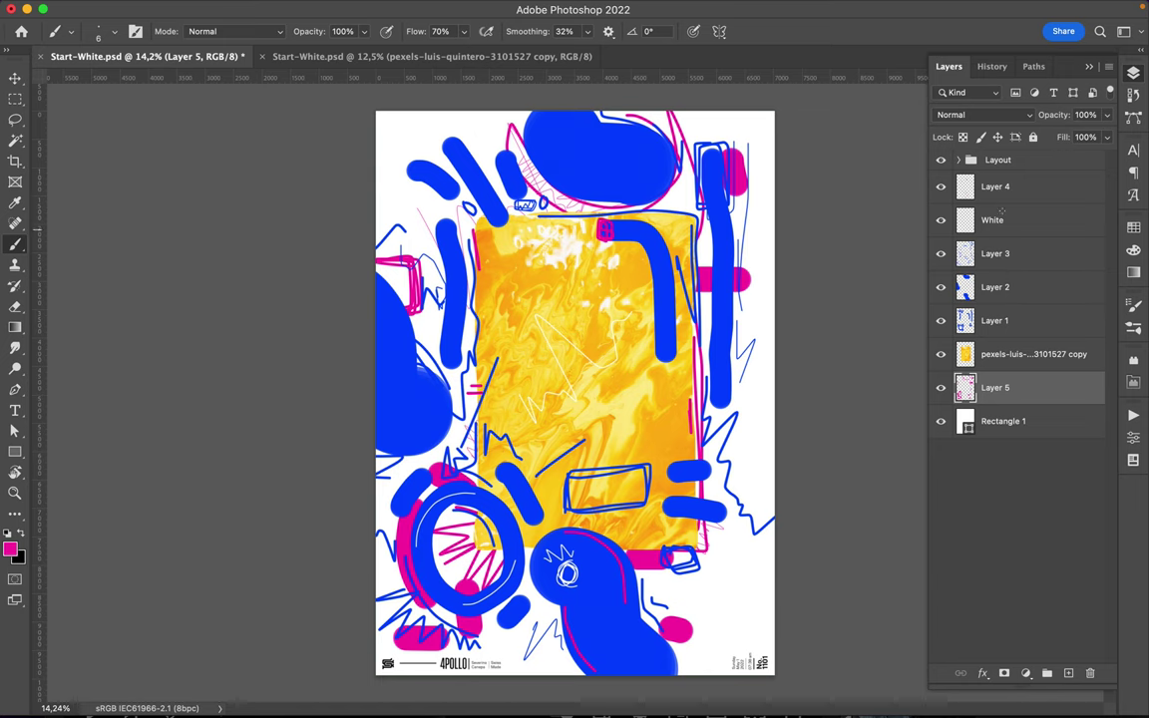
- Select the White layer and enlarge the brush for thick strokes
click(1001, 189)
click(1026, 220)
right_click(655, 357)
drag(690, 272, 720, 276)
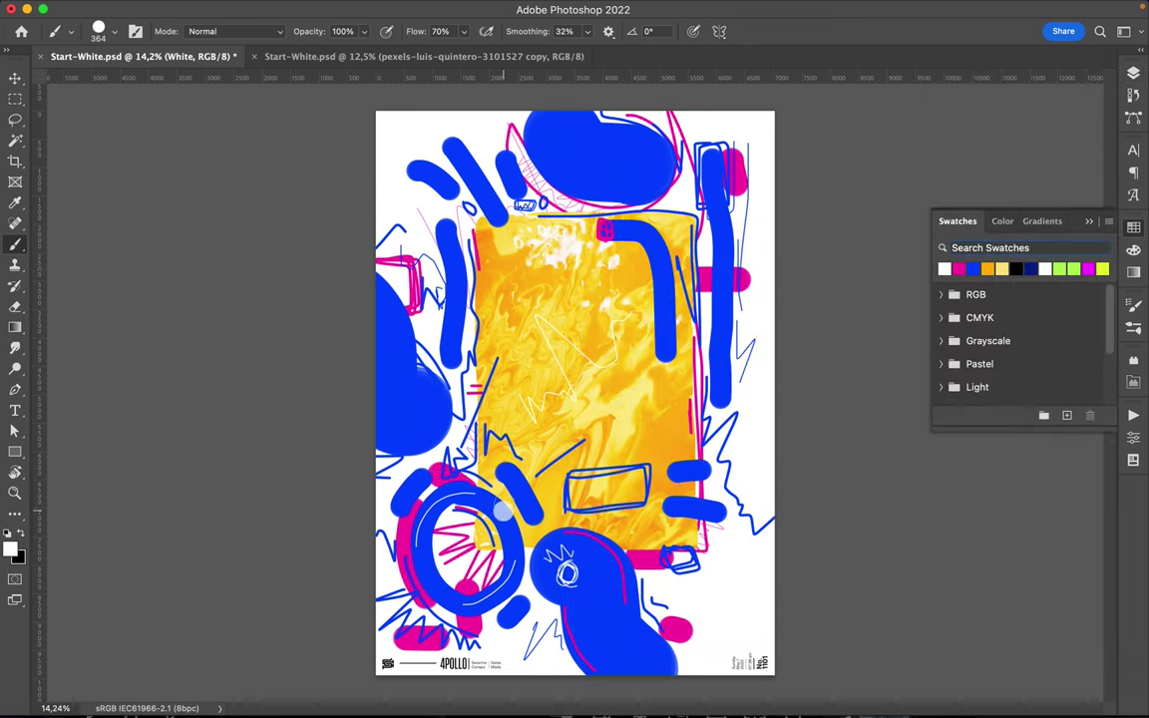
- Paint thick white strokes across the yellow image and over the top, bottom and left blue shapes
drag(498, 511, 547, 403)
mouse_move(562, 157)
mouse_down()
mouse_move(591, 179)
mouse_move(640, 188)
mouse_up()
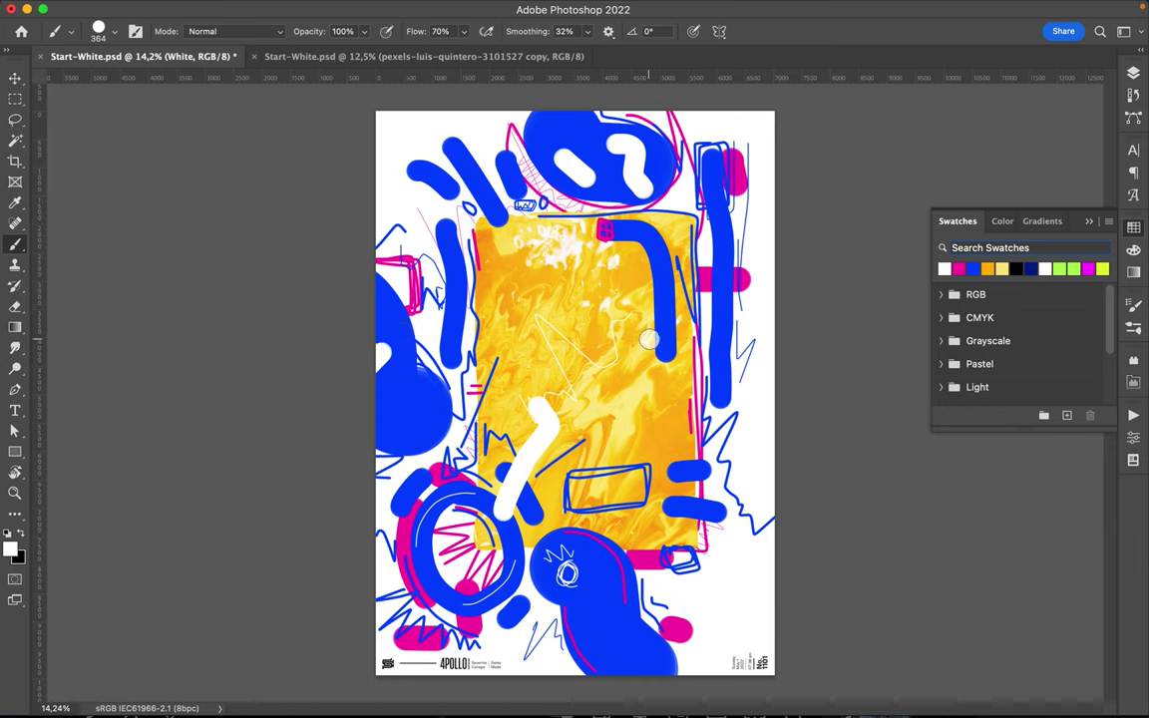
mouse_move(653, 337)
mouse_down()
mouse_move(638, 419)
mouse_move(650, 498)
mouse_up()
key(ctrl+z)
drag(635, 327, 660, 454)
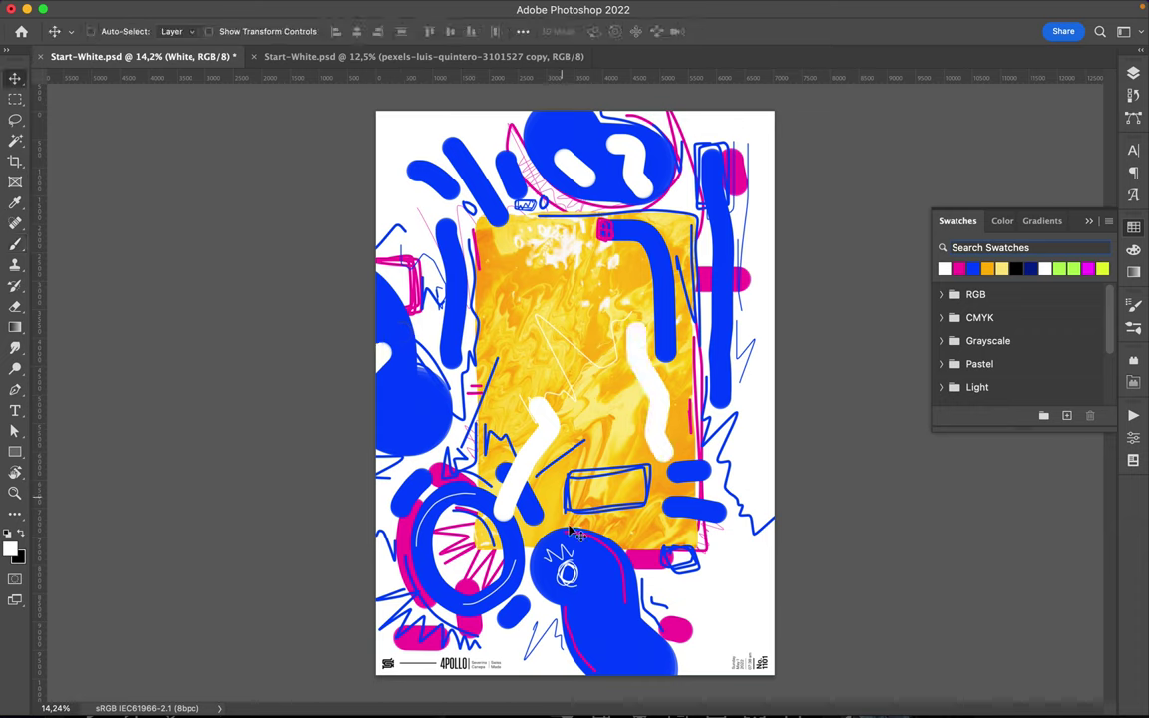
drag(581, 596, 616, 650)
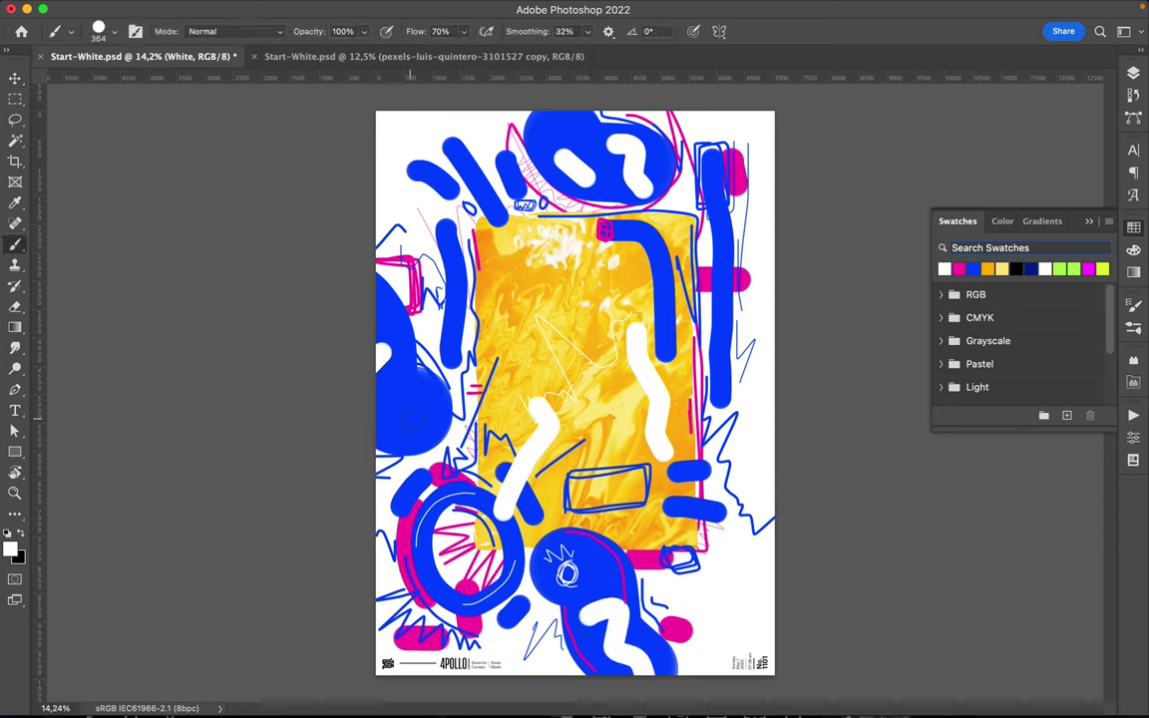
drag(382, 417, 434, 409)
- Add a short white stroke and a white chevron on the yellow image
right_click(443, 382)
click(599, 182)
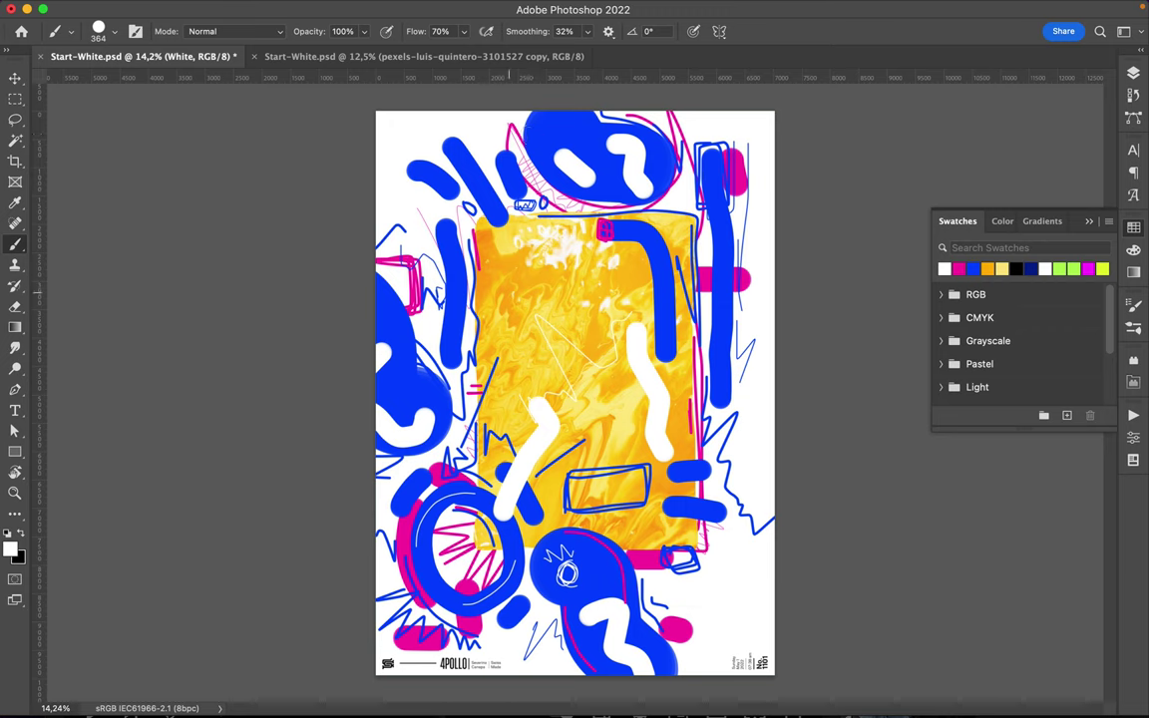
drag(611, 427, 653, 441)
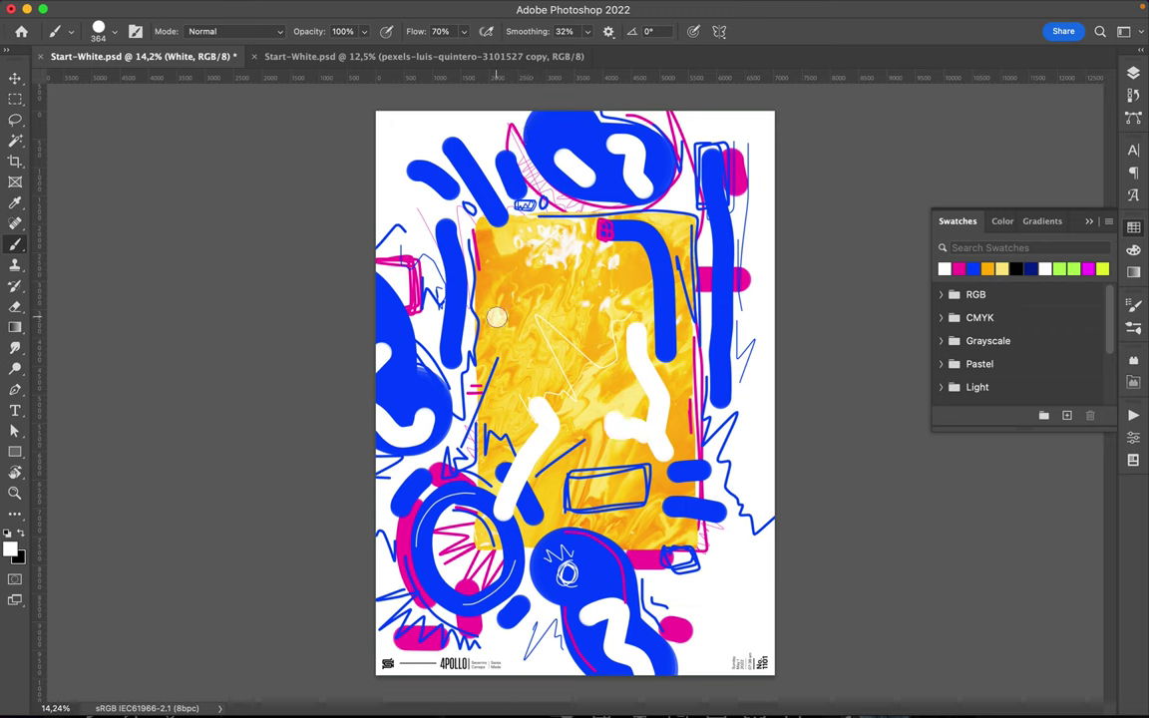
drag(504, 322, 547, 282)
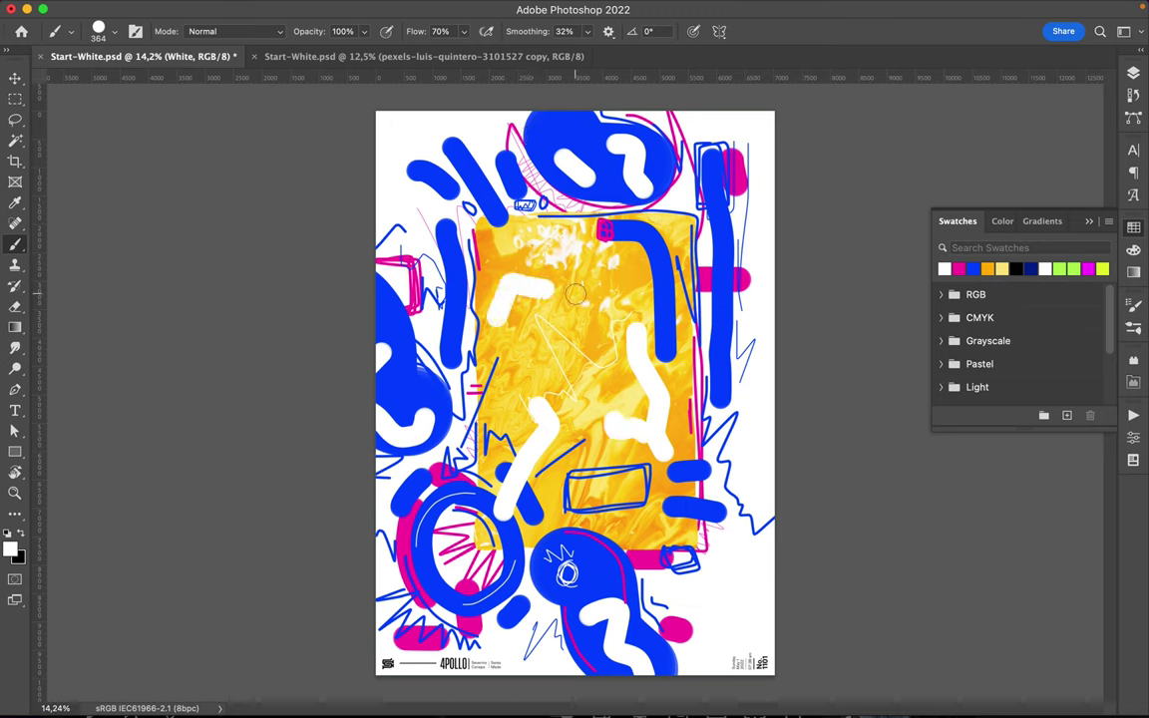
- Lasso a fragment of the yellow marbled layer, copy it to a new layer, and move it to the upper-left
key(l)
key(F7)
key(alt+bracketleft)
key(alt+bracketleft)
key(alt+bracketleft)
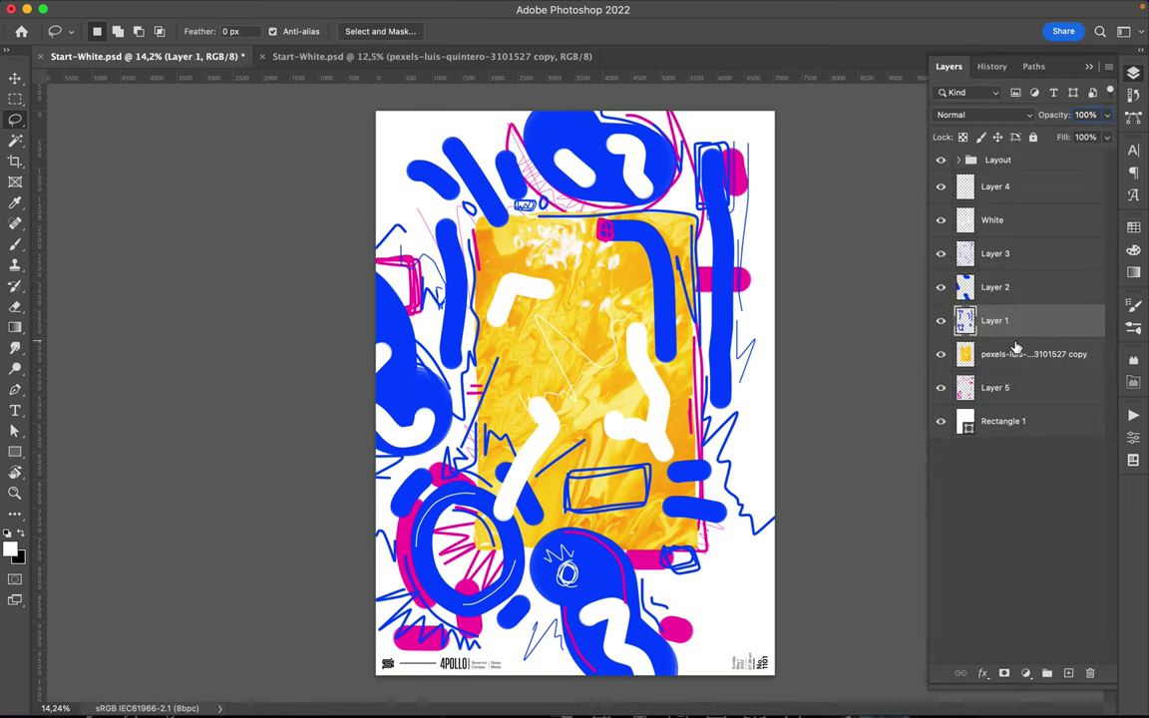
key(alt+bracketleft)
drag(504, 281, 498, 262)
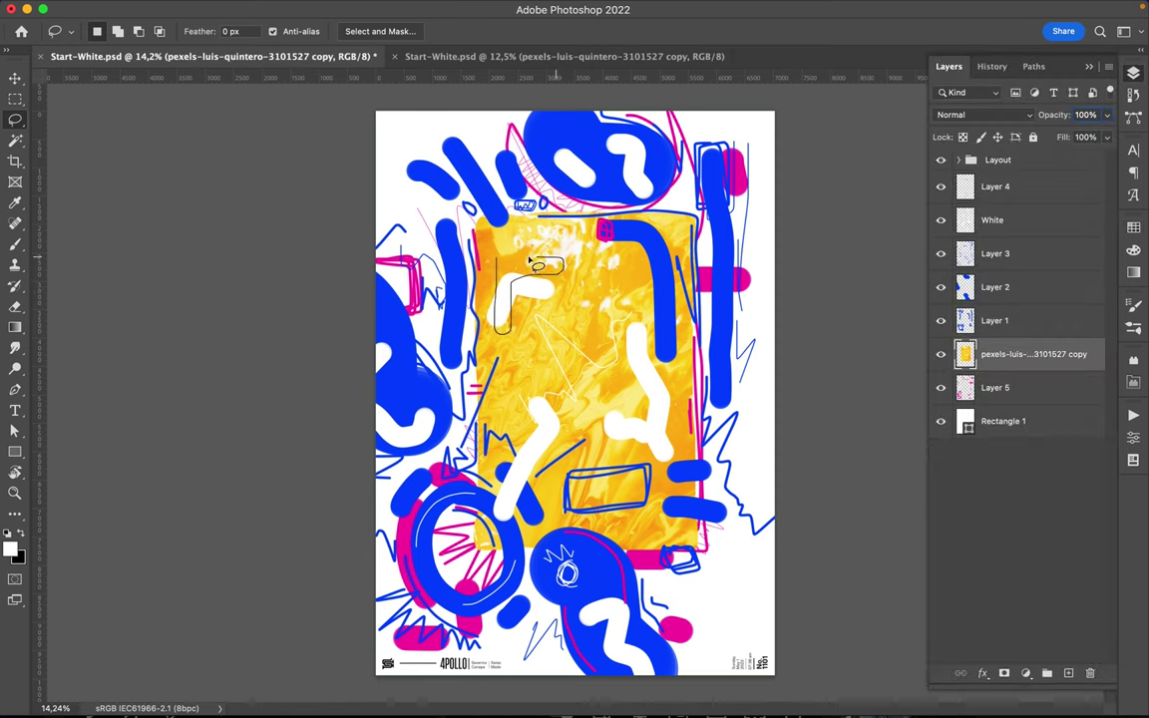
key(ctrl+j)
key(v)
drag(537, 291, 442, 232)
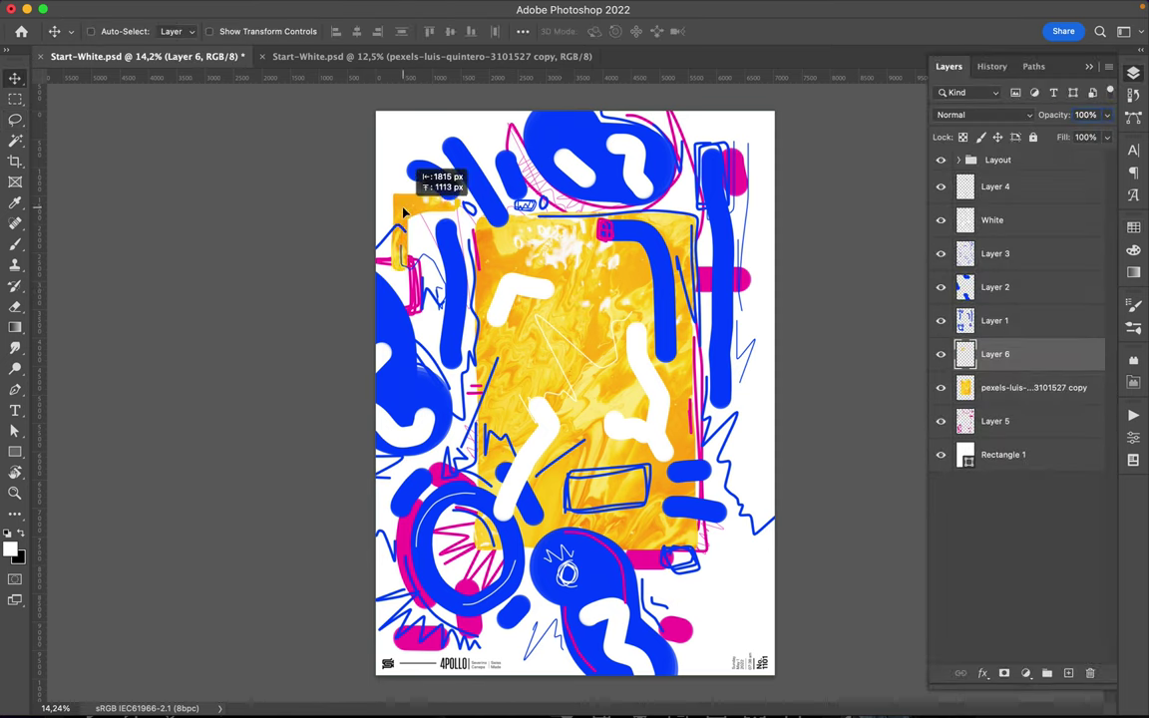
- Copy another yellow fragment onto its own layer and move it to the lower right
key(l)
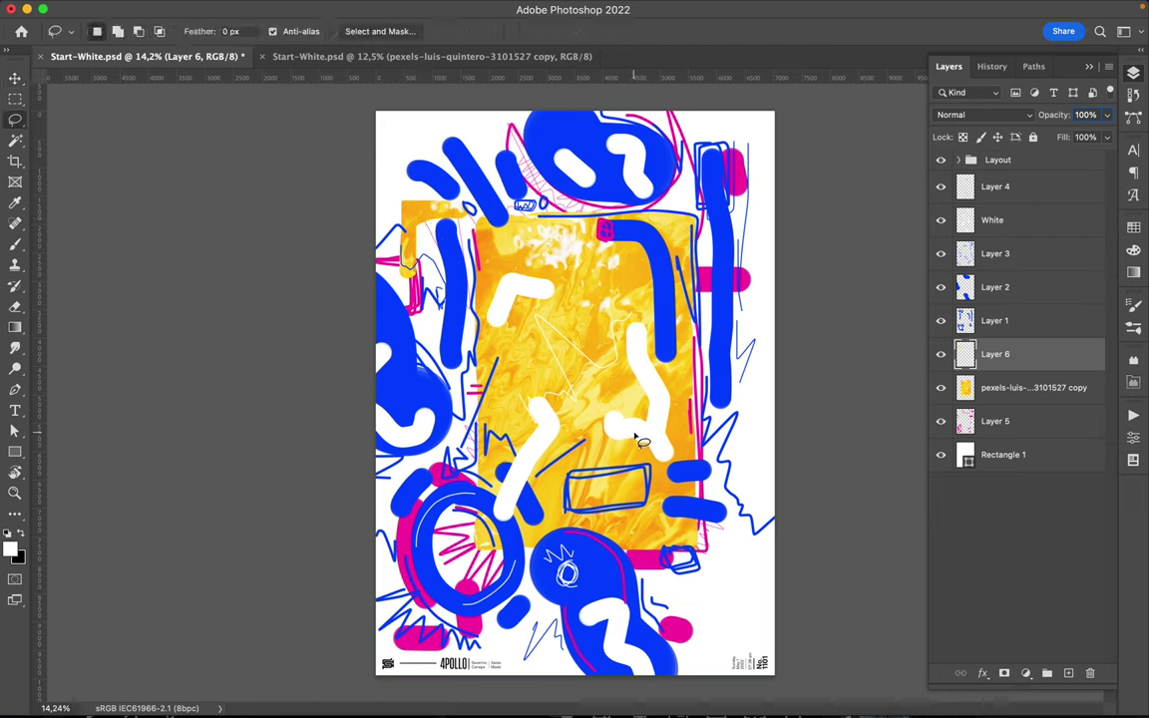
drag(639, 439, 628, 410)
click(1037, 391)
key(ctrl+j)
key(v)
mouse_move(644, 434)
mouse_down()
mouse_move(714, 621)
mouse_move(729, 621)
mouse_up()
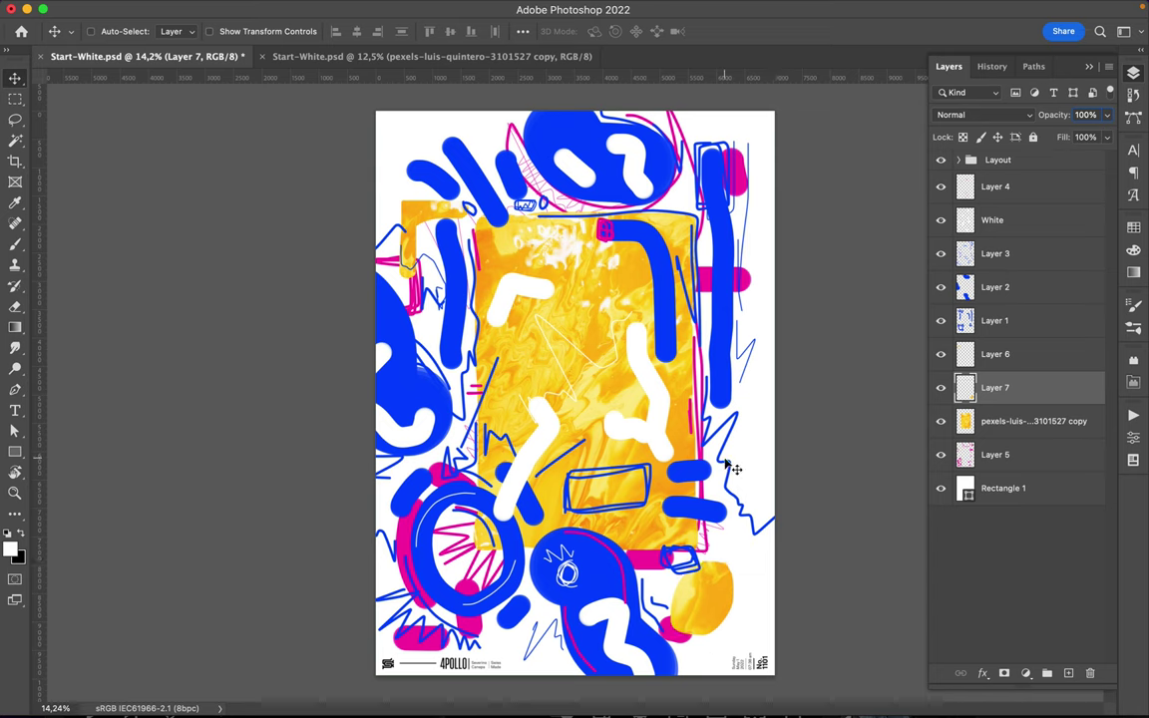
- Brush tall blue vertical bars along the right edge and save the poster
key(b)
right_click(761, 389)
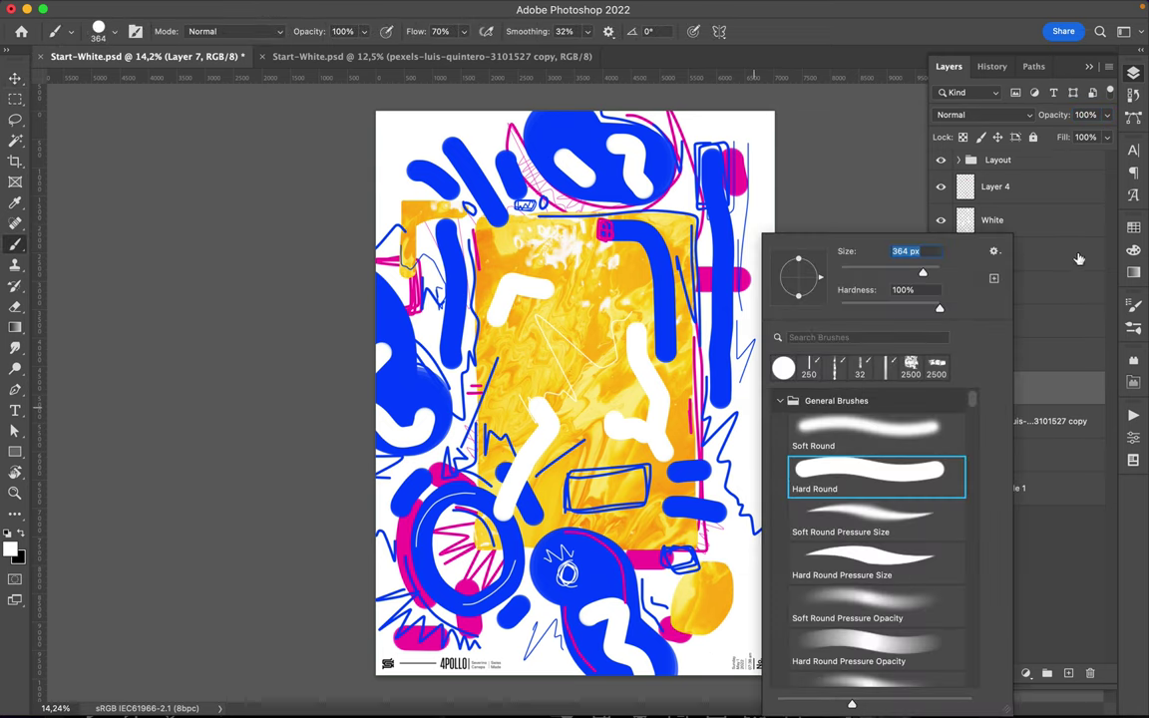
click(1133, 228)
click(943, 268)
drag(768, 311, 768, 494)
key(ctrl+z)
drag(768, 289, 766, 653)
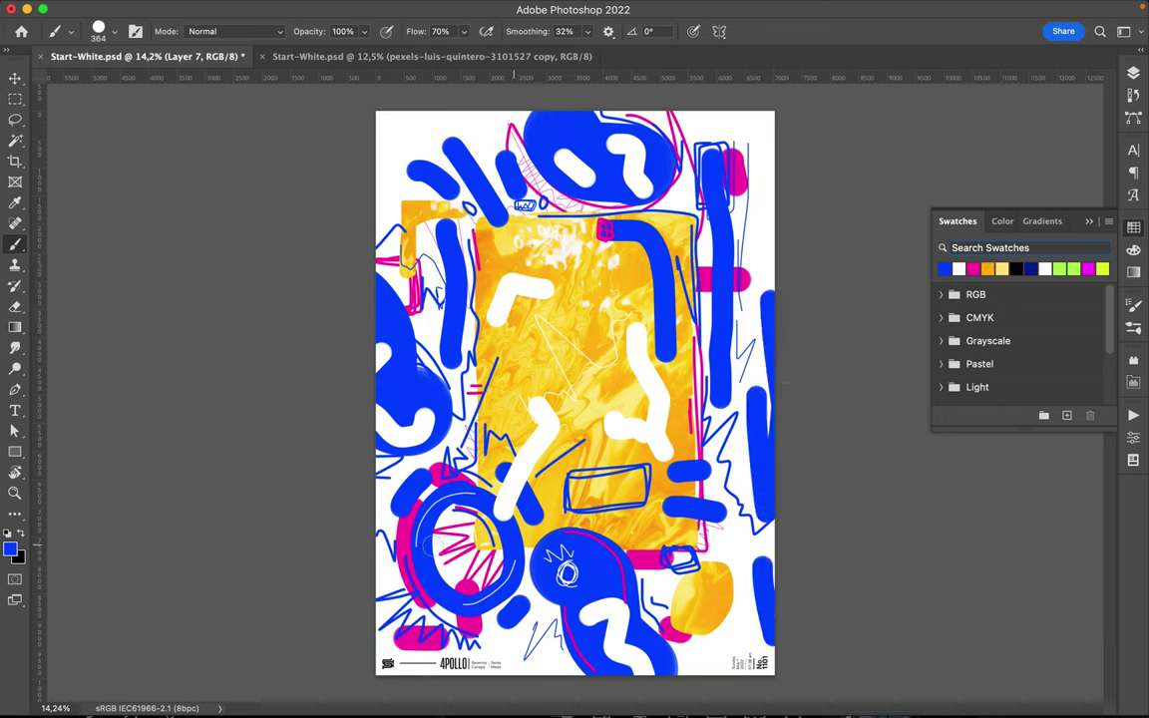
key(v)
key(ctrl+s)
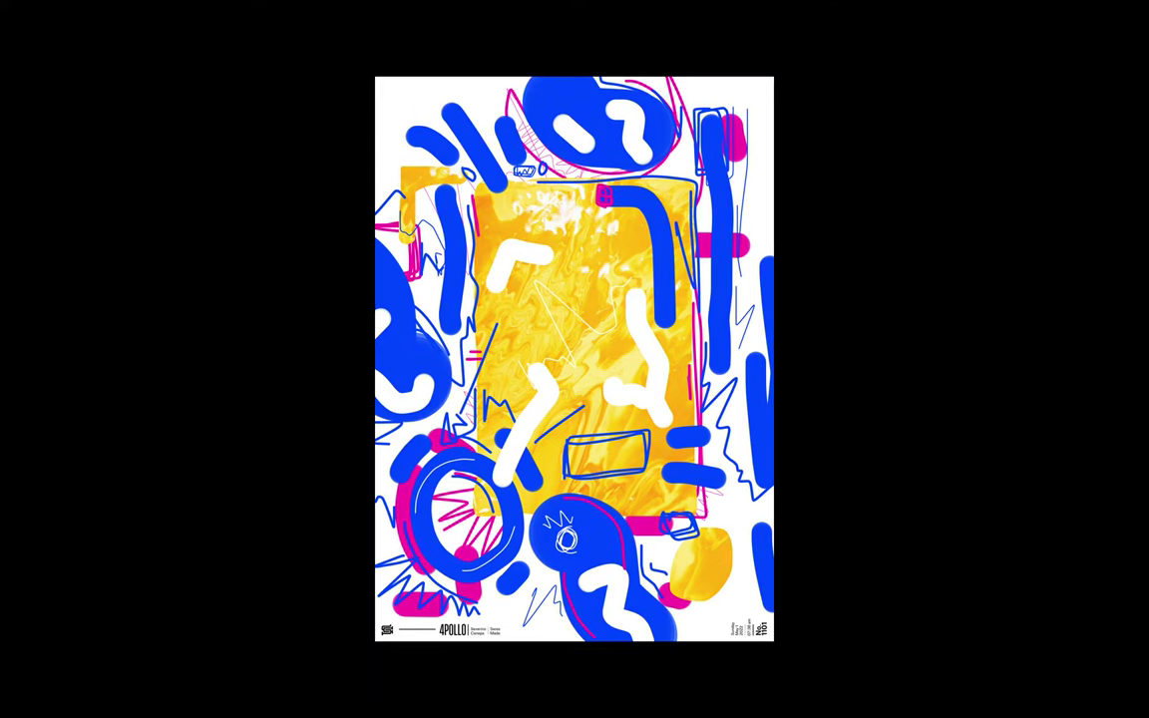